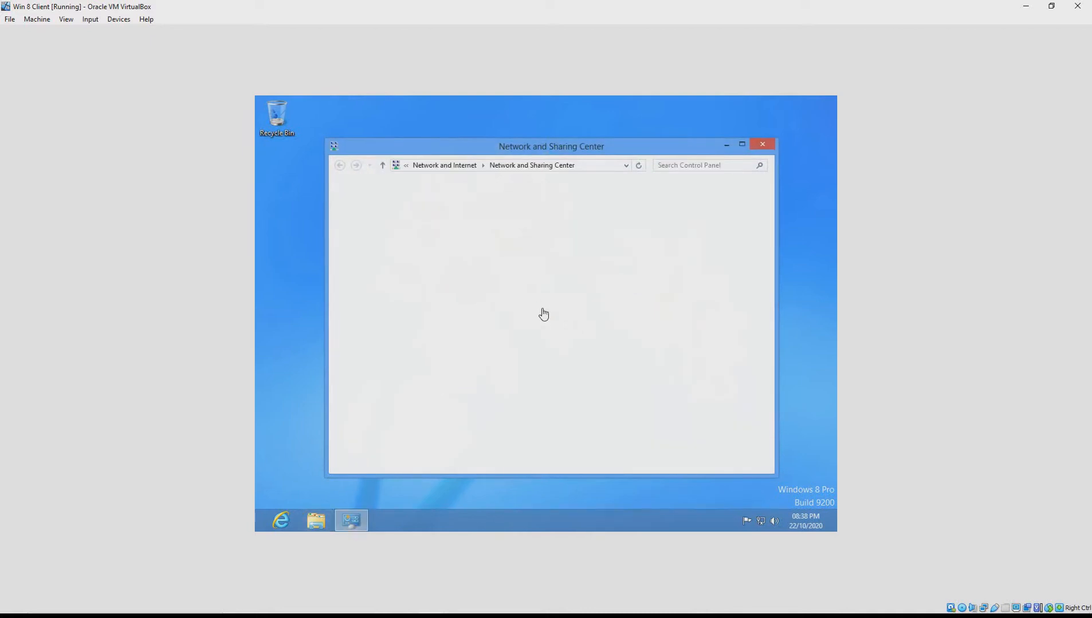
# Glance at network troubleshooting, then return and open Advanced sharing settings
pyautogui.click(543, 312)
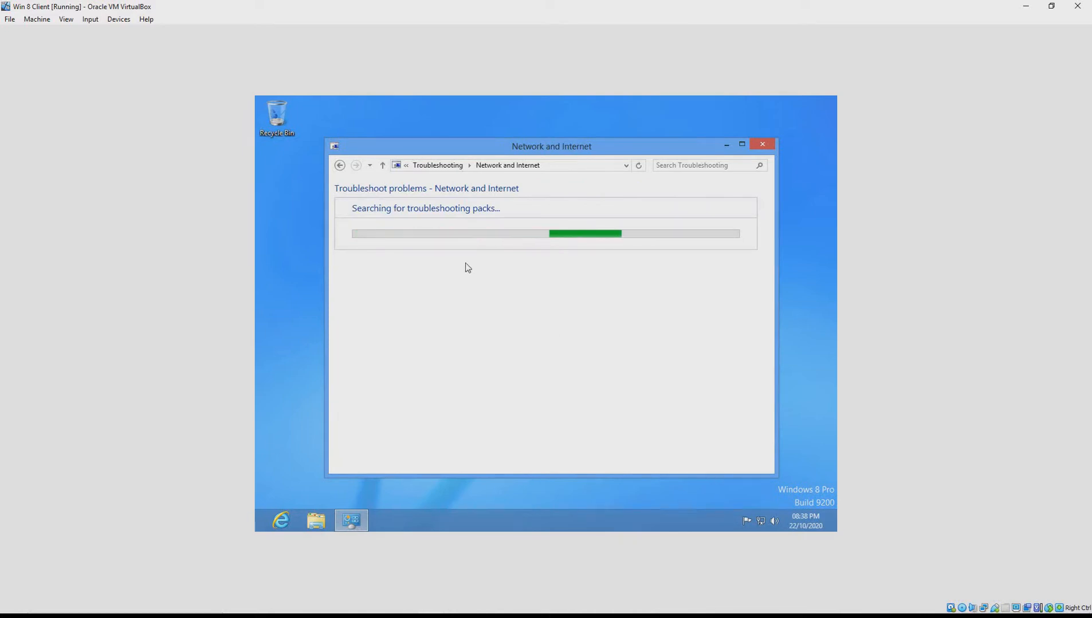
pyautogui.click(341, 165)
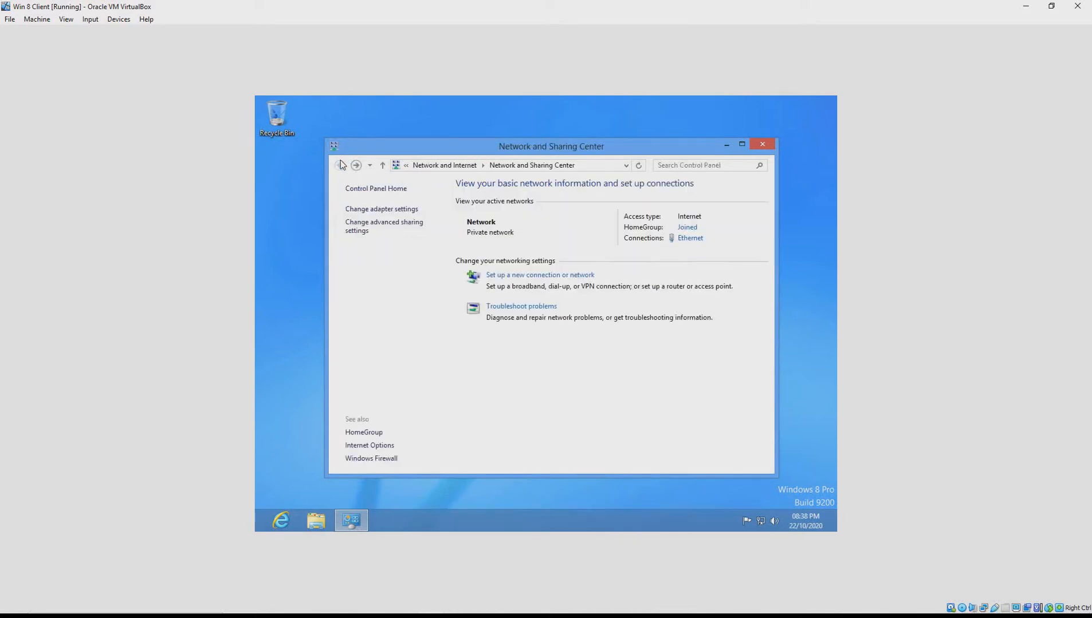
pyautogui.click(384, 226)
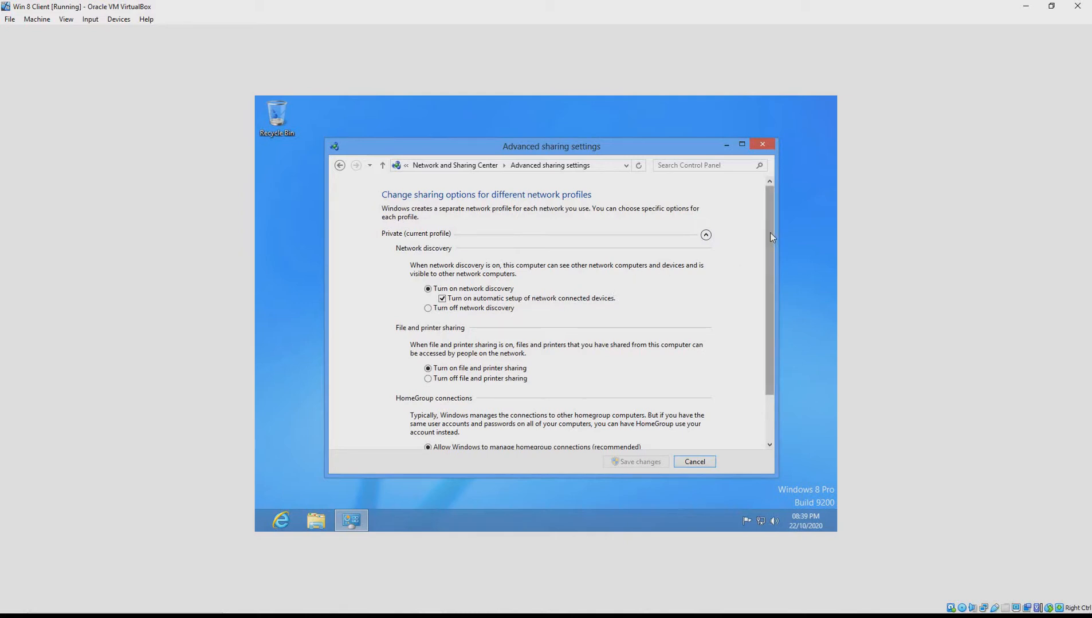
# Turn on network discovery and file and printer sharing for the Guest or Public profile
pyautogui.scroll(-2, 773, 321)
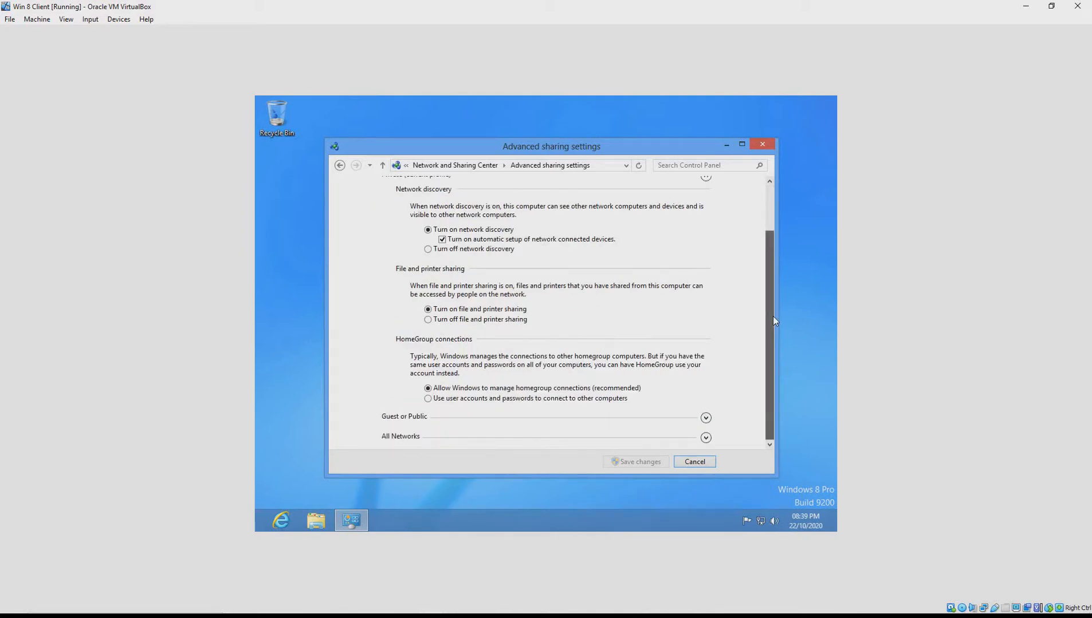
pyautogui.scroll(2, 771, 269)
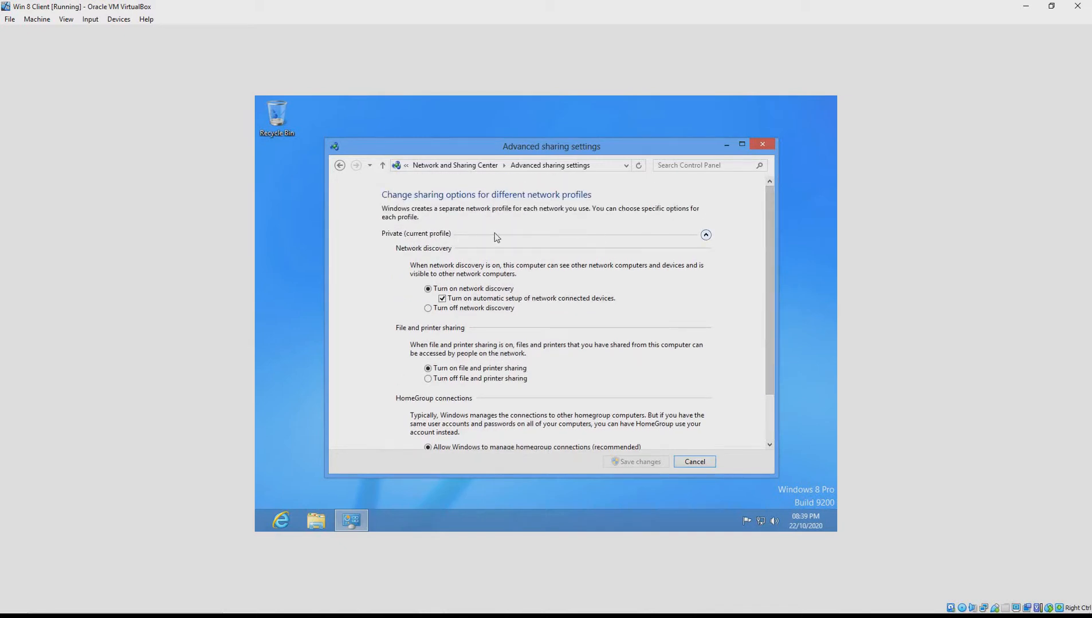
pyautogui.click(705, 236)
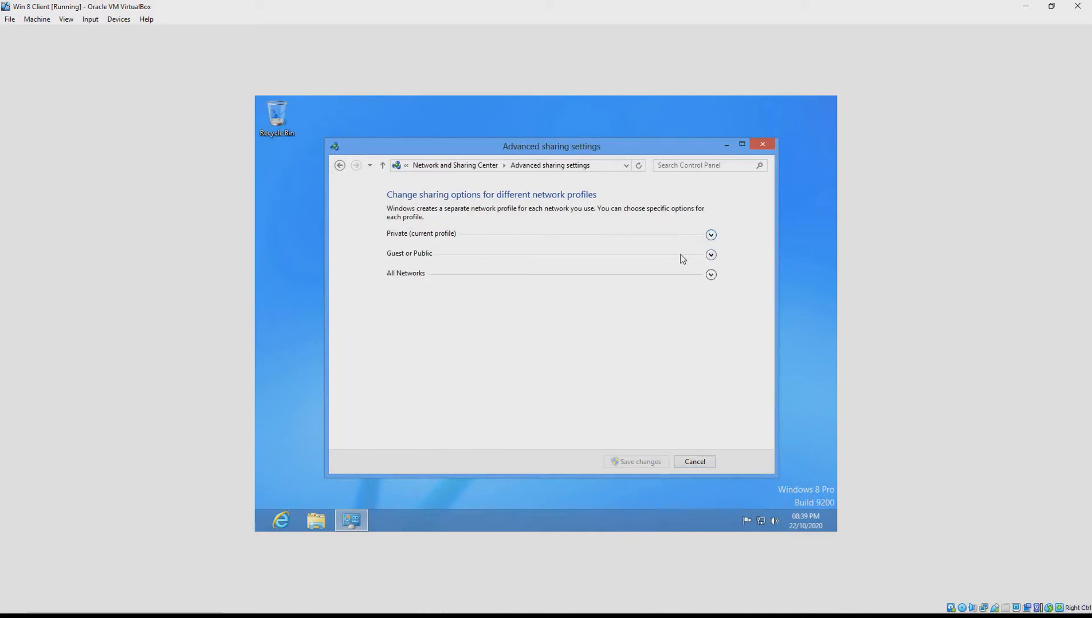
pyautogui.click(711, 257)
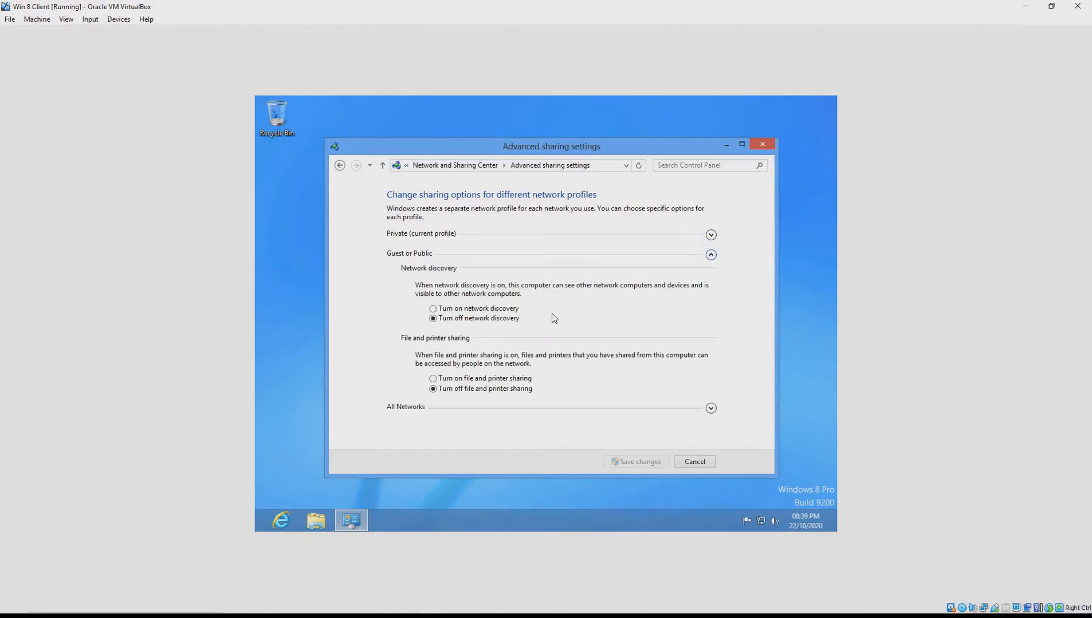
pyautogui.click(512, 310)
pyautogui.click(497, 379)
# Review the All Networks sharing settings and return to the Network and Sharing Center
pyautogui.click(710, 255)
pyautogui.click(711, 274)
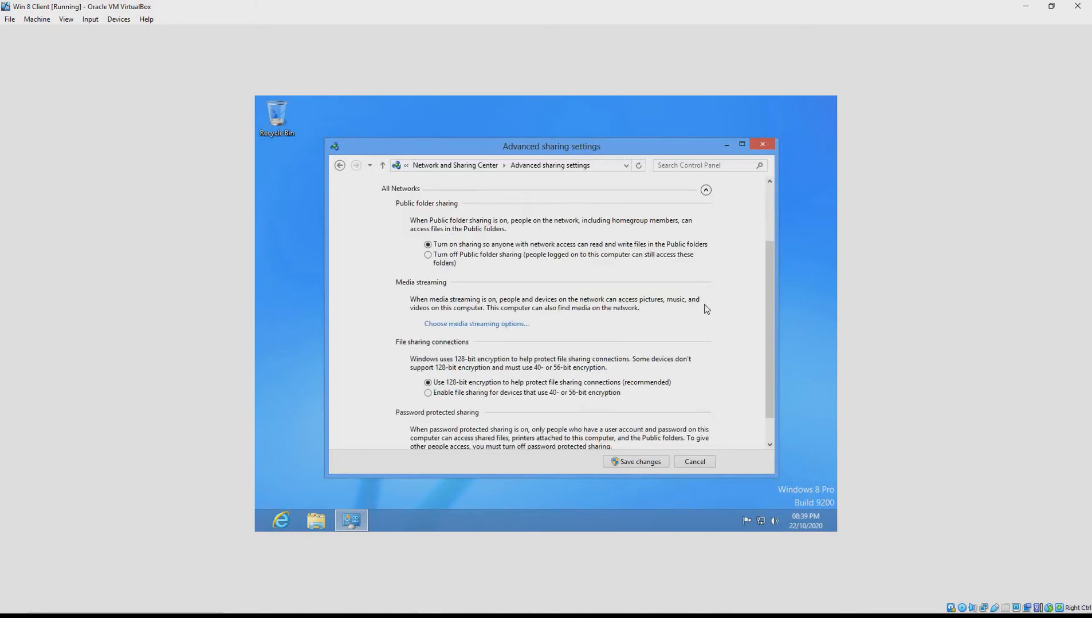
pyautogui.scroll(-1, 706, 309)
pyautogui.scroll(2, 706, 309)
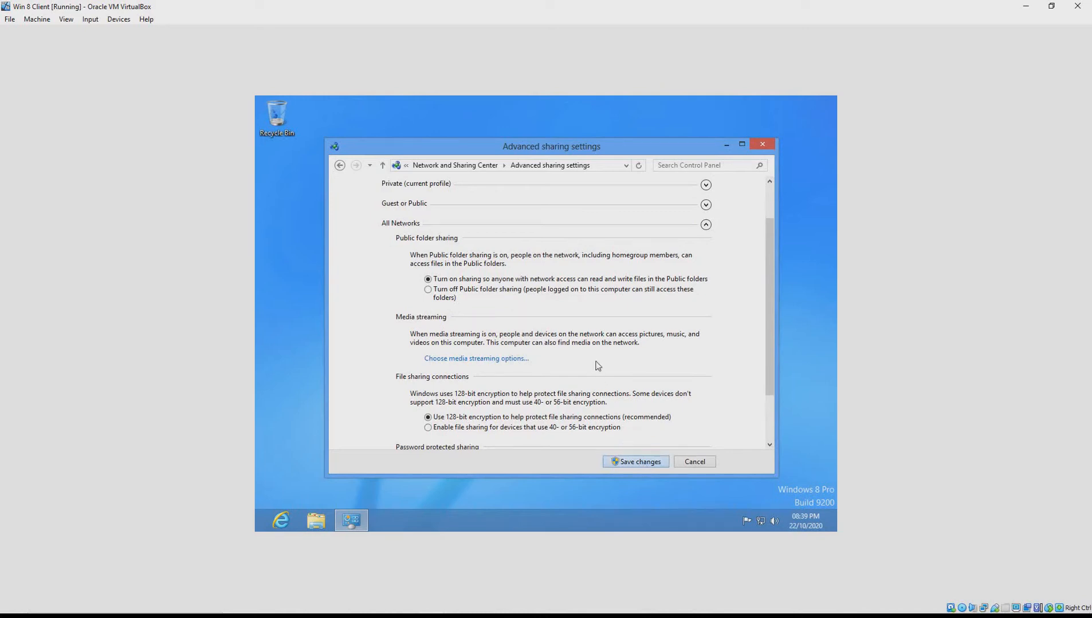
pyautogui.moveTo(769, 275)
pyautogui.mouseDown()
pyautogui.moveTo(773, 256)
pyautogui.moveTo(779, 367)
pyautogui.moveTo(779, 292)
pyautogui.mouseUp()
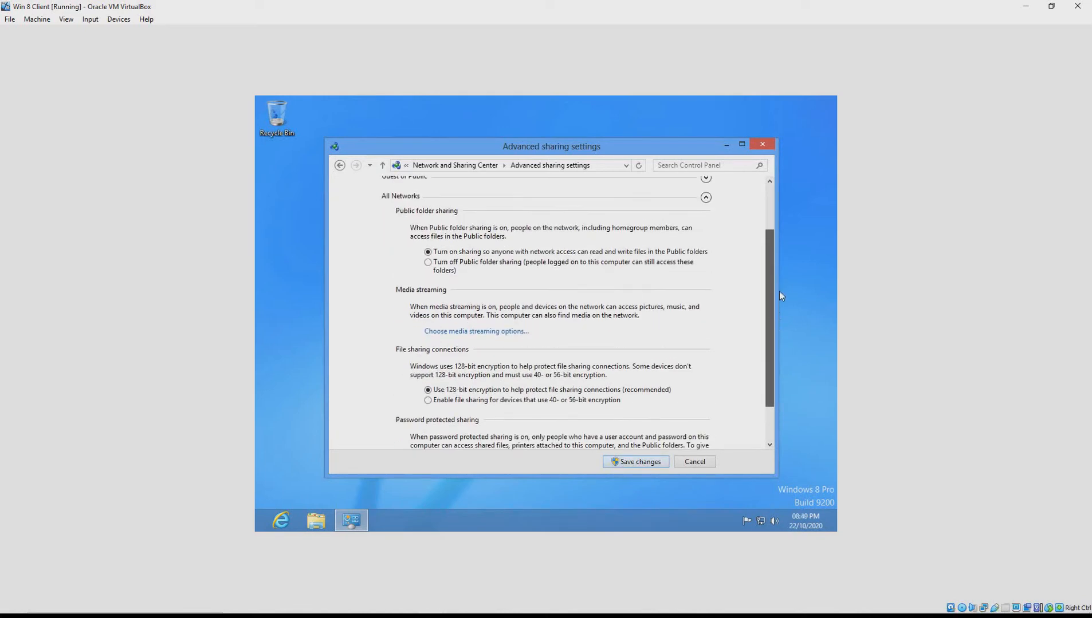
pyautogui.scroll(3, 779, 291)
pyautogui.click(340, 165)
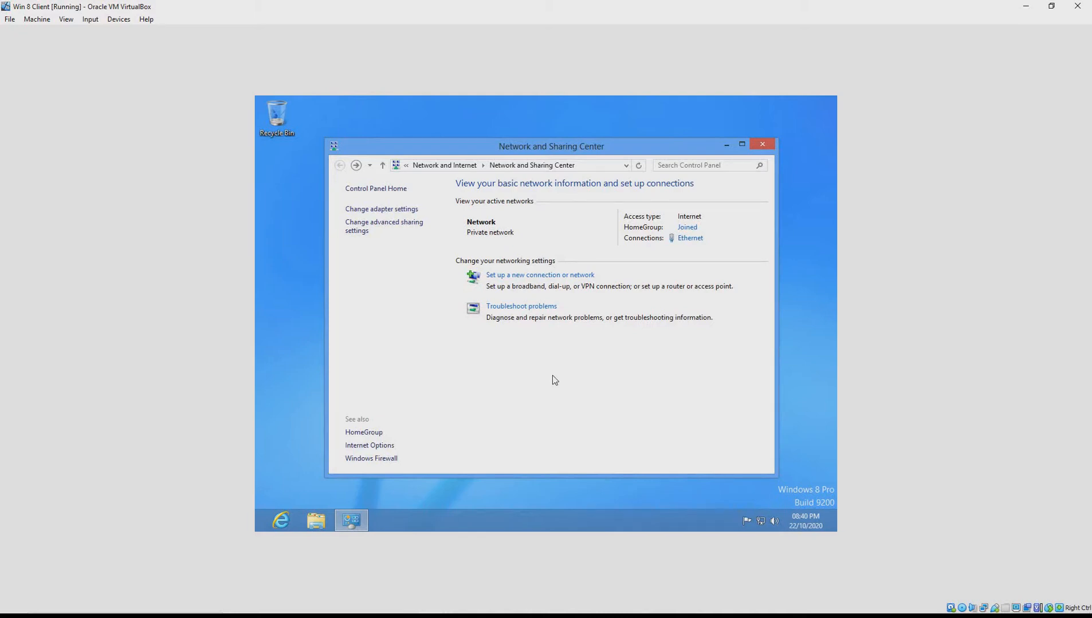
# Uncheck Internet Protocol Version 6 (TCP/IPv6) in the Ethernet adapter's properties
pyautogui.click(389, 209)
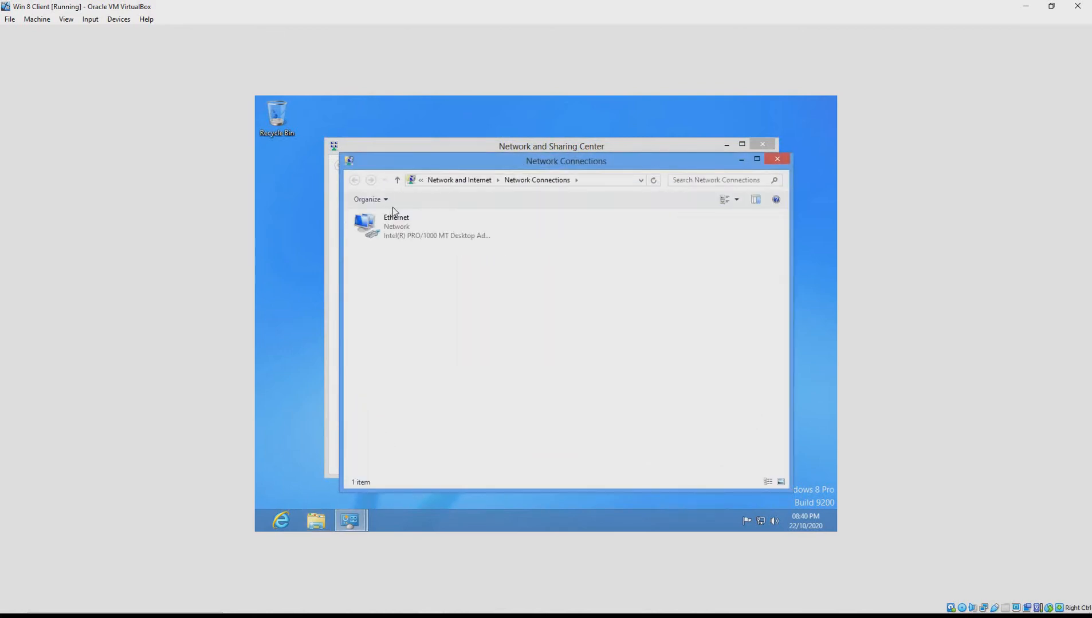
pyautogui.rightClick(409, 232)
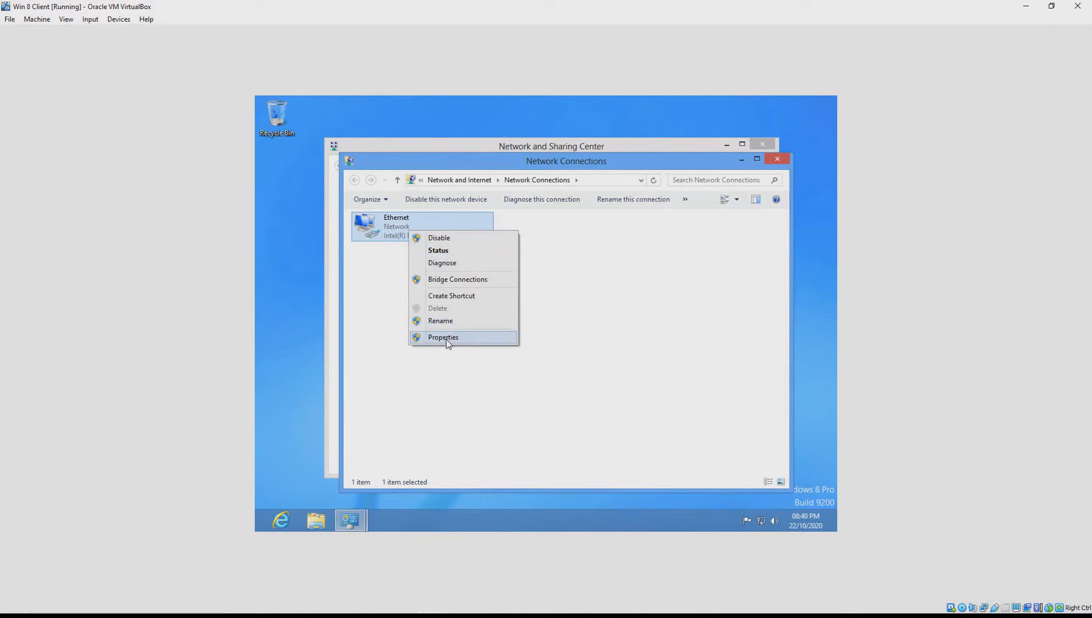
pyautogui.click(444, 338)
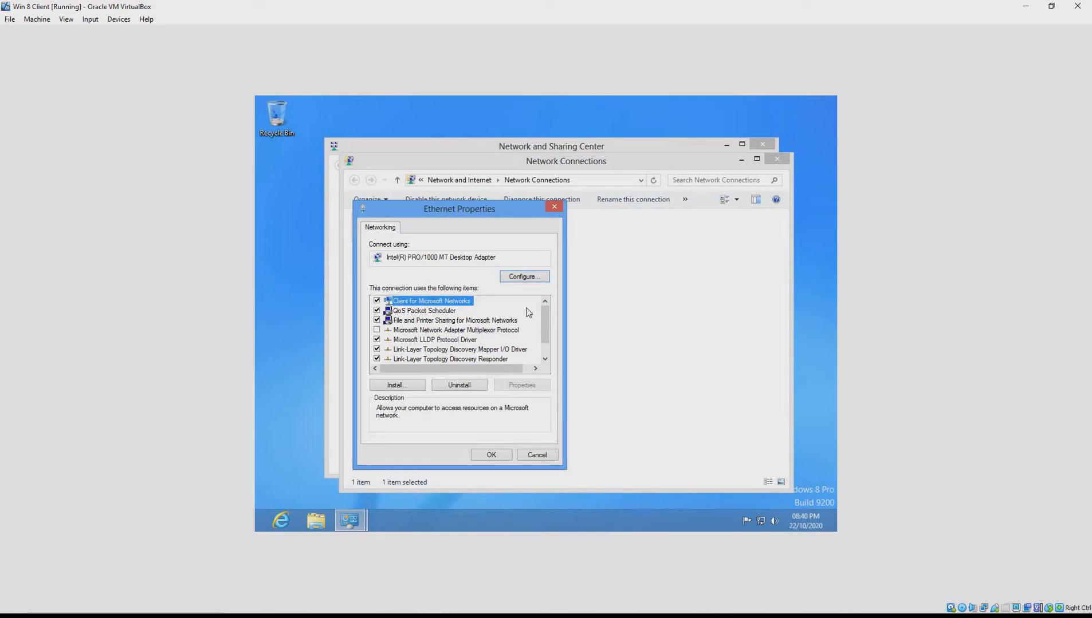
pyautogui.moveTo(541, 319); pyautogui.dragTo(543, 329)
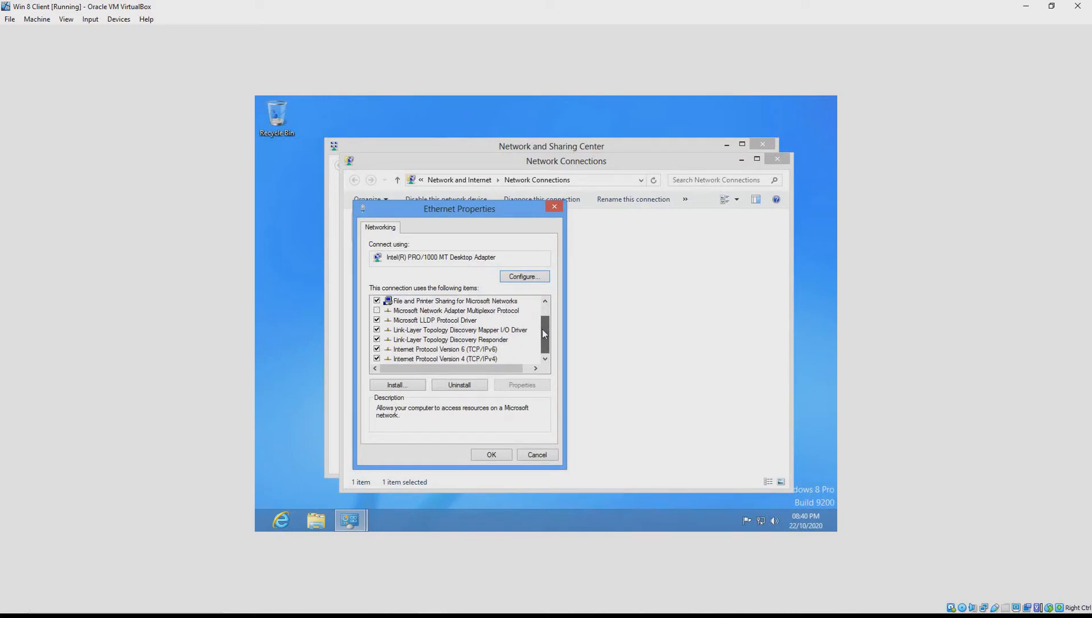
pyautogui.click(384, 350)
pyautogui.click(377, 349)
# Give TCP/IPv4 static IP 192.168.56.20, mask 255.255.255.0, gateway 192.168.56.1, DNS 192.168.56.10
pyautogui.doubleClick(395, 361)
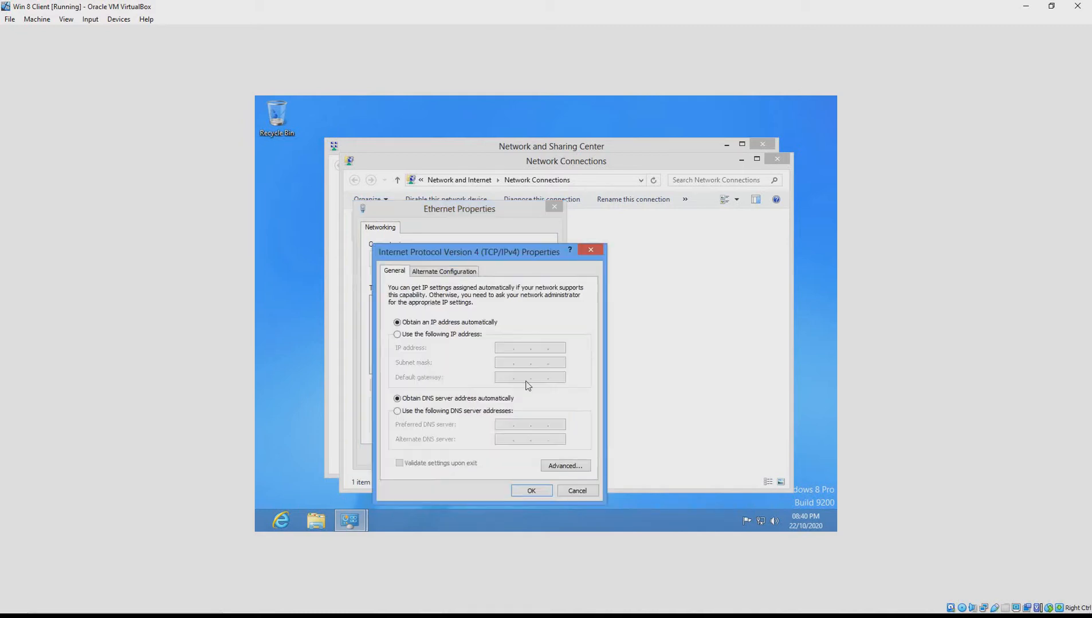
pyautogui.click(451, 336)
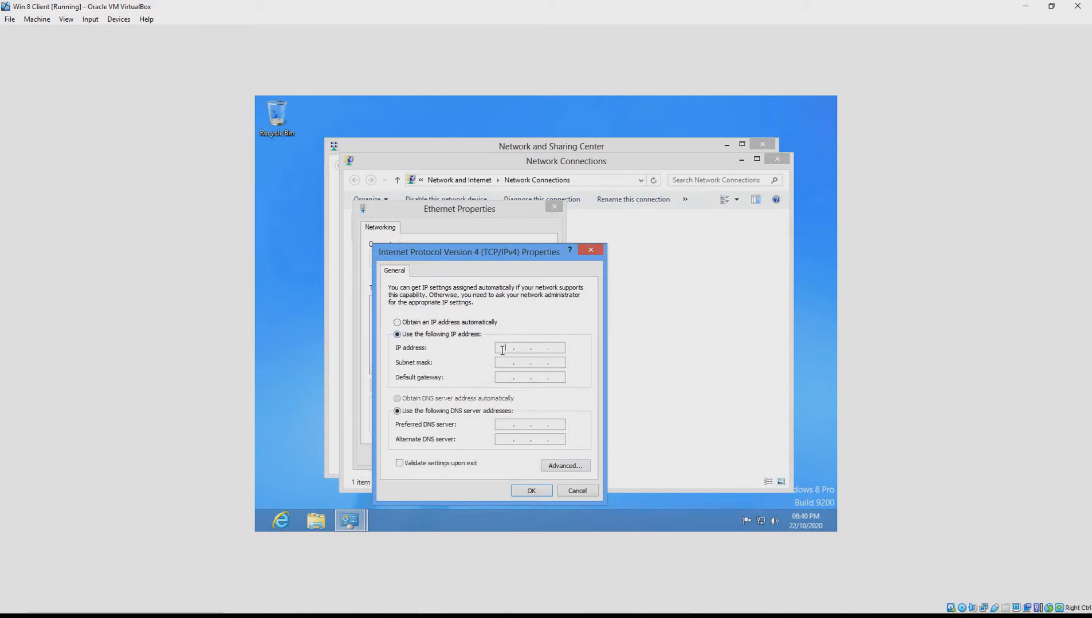
pyautogui.write('192 . 168 . 56 . 20')
pyautogui.press('Tab')
pyautogui.press('Tab')
pyautogui.write('192 . 168 . 56')
pyautogui.click(496, 425)
pyautogui.write('192 . 168 . ')
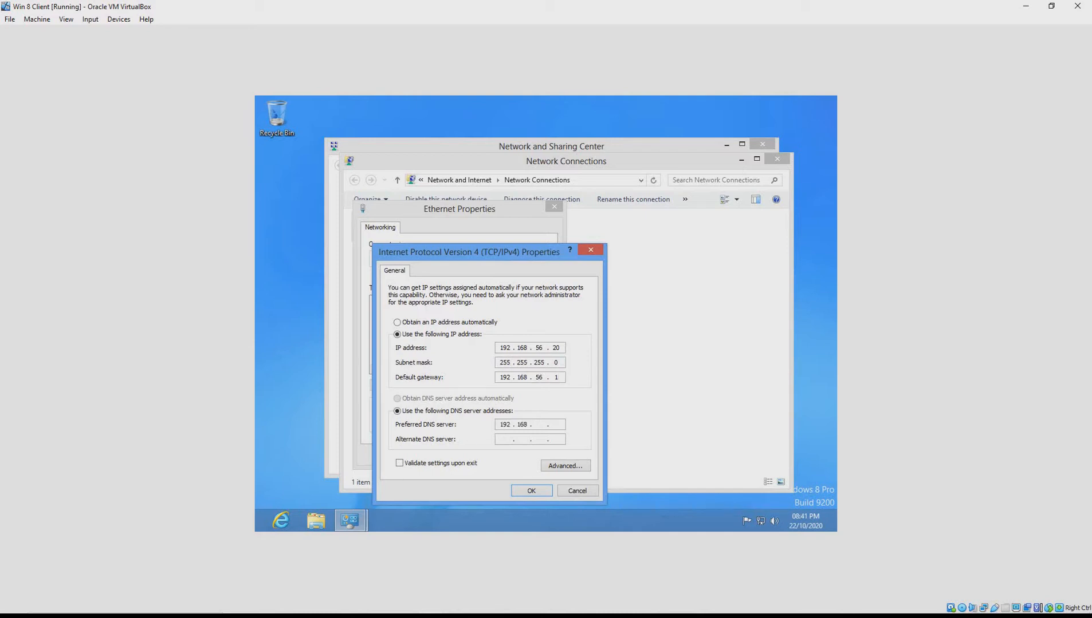
pyautogui.write('56 . 10')
pyautogui.click(530, 491)
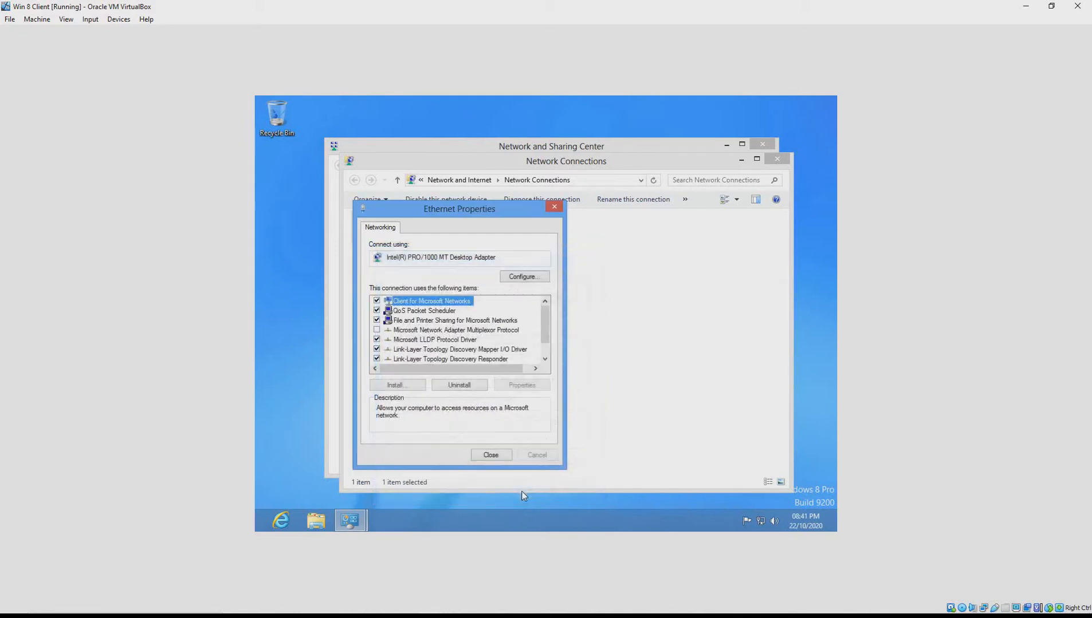
# Close Ethernet Properties, refresh the Network Connections list, and minimize the VM window
pyautogui.click(507, 458)
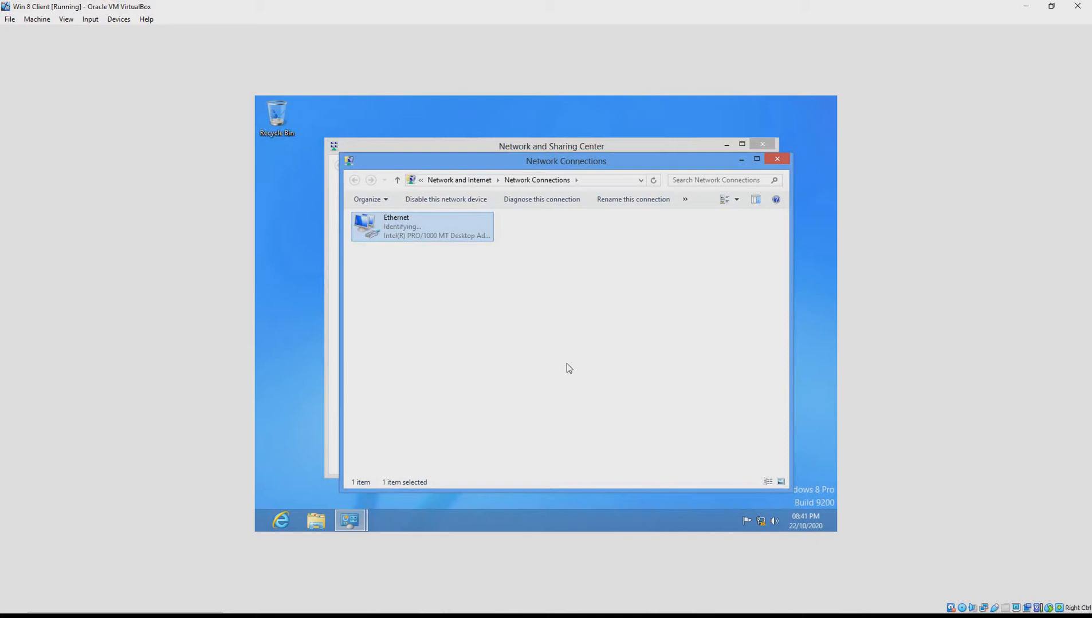
pyautogui.click(567, 363)
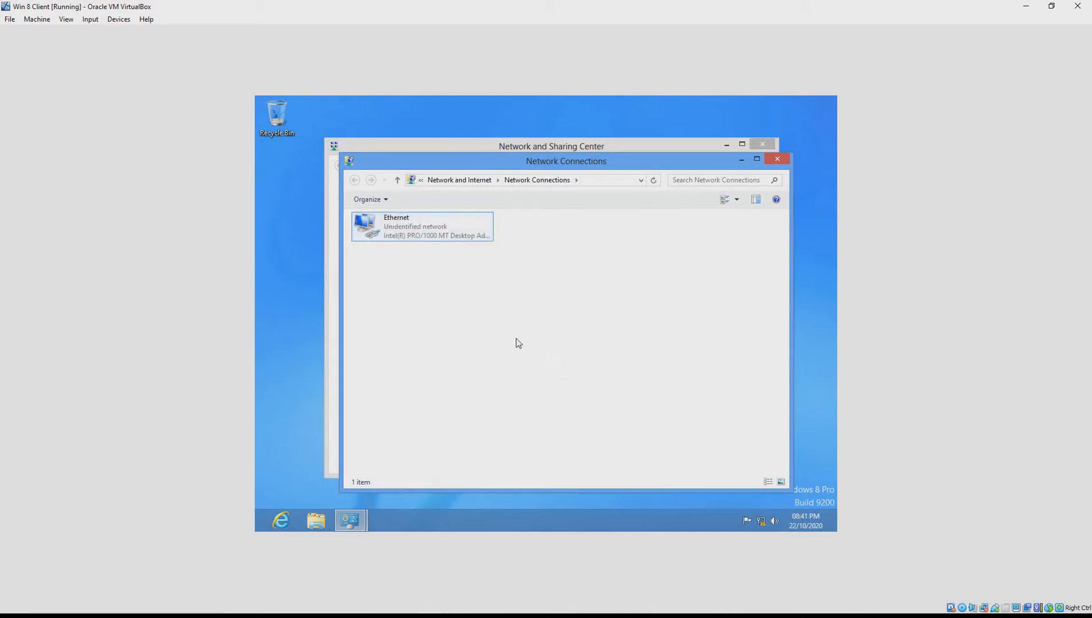
pyautogui.rightClick(481, 319)
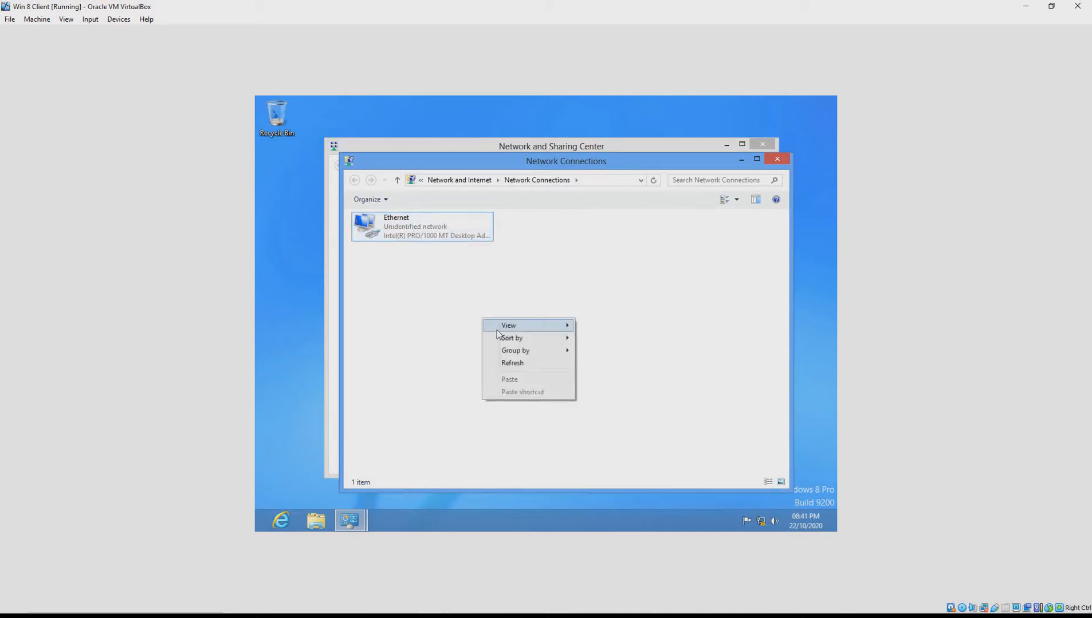
pyautogui.click(511, 362)
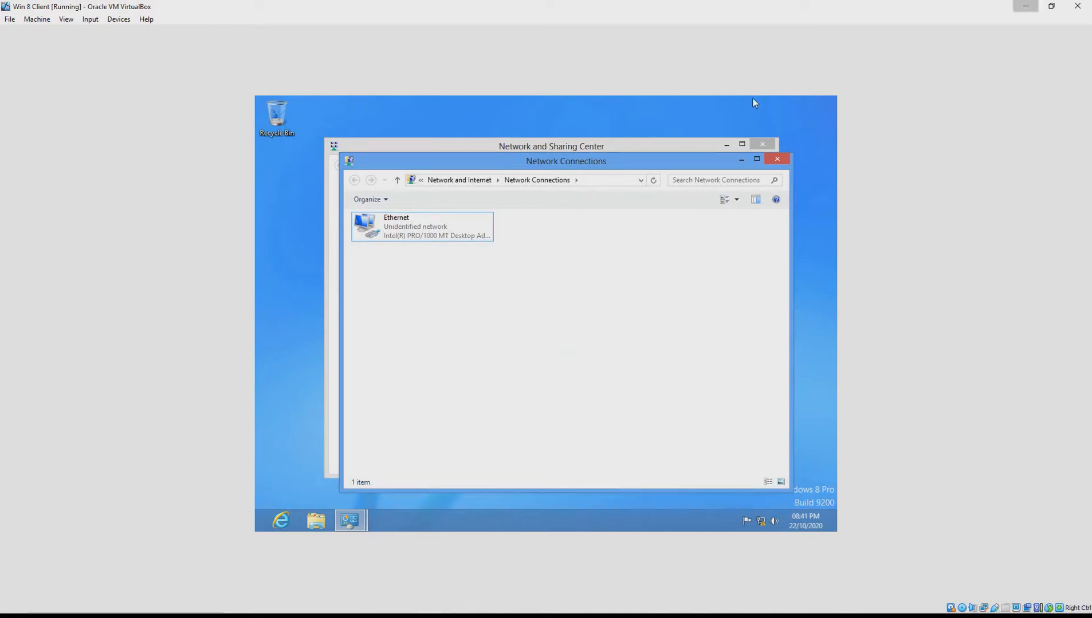
pyautogui.click(1025, 6)
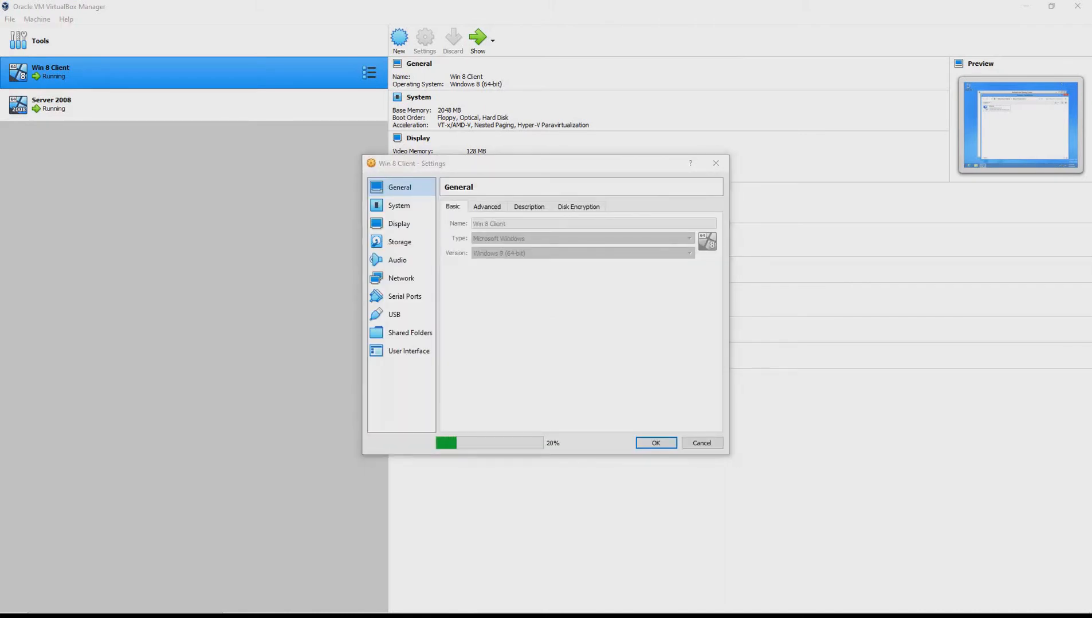
# Set the Win 8 Client's Host-only Adapter promiscuous mode to Allow All and save
pyautogui.click(401, 279)
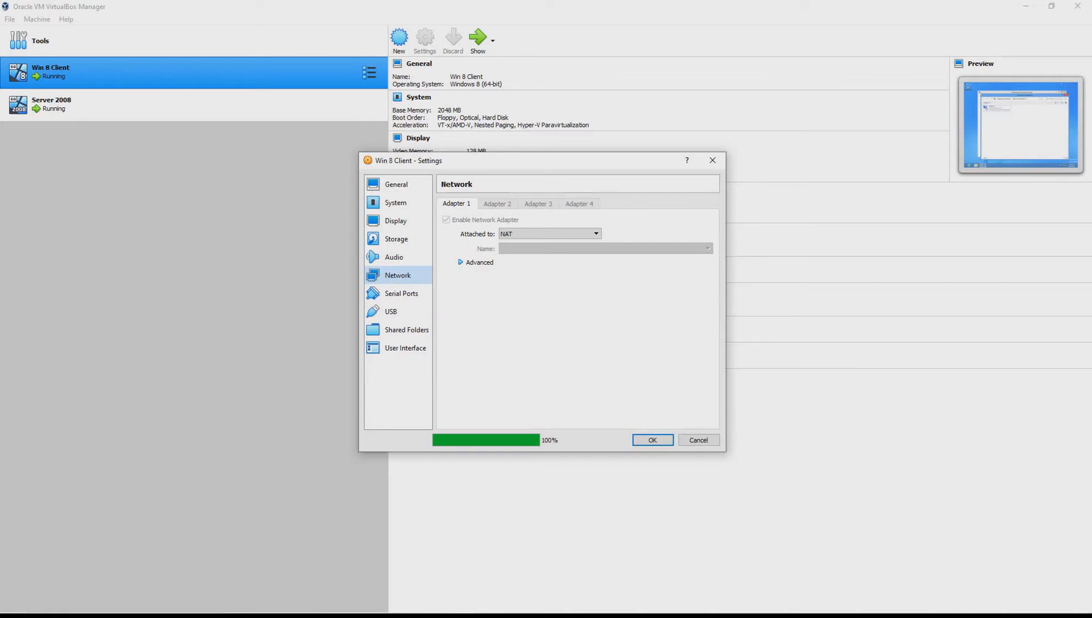
pyautogui.click(550, 235)
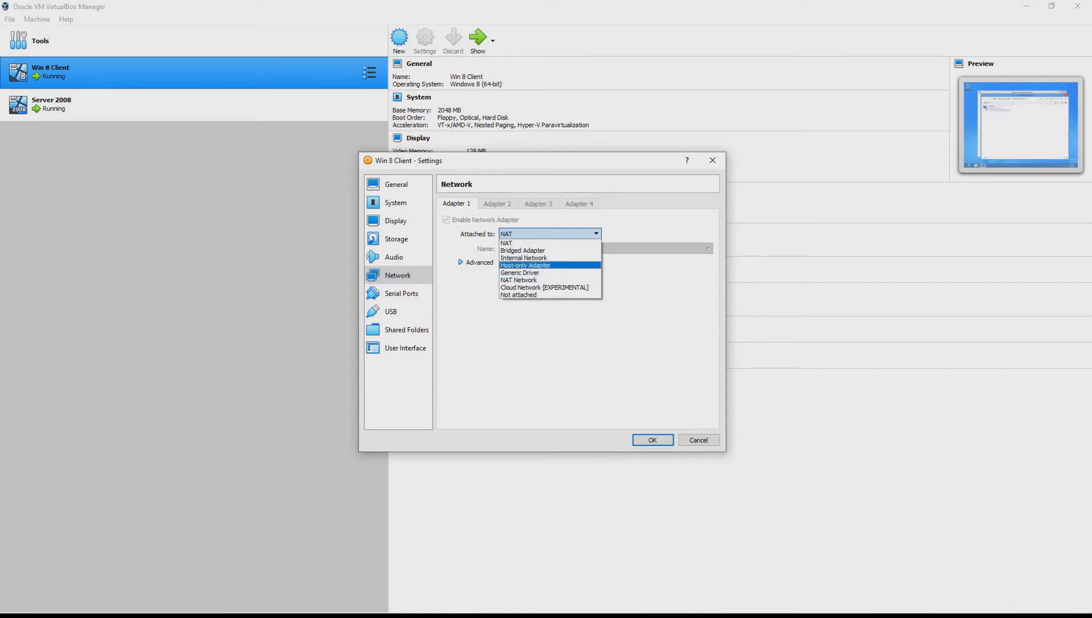
pyautogui.click(525, 265)
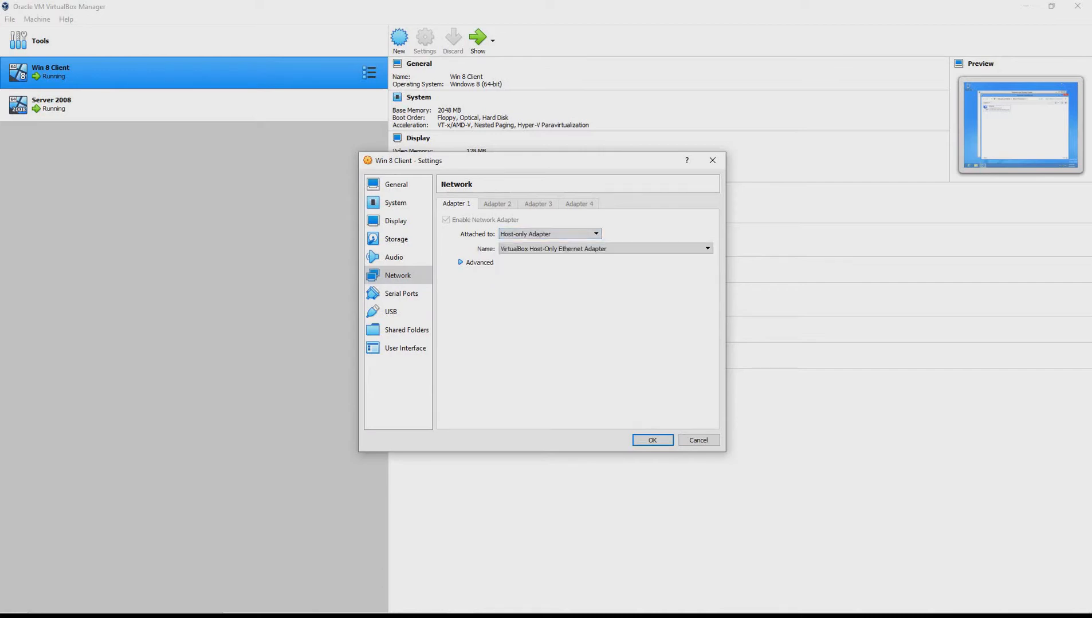
pyautogui.click(476, 262)
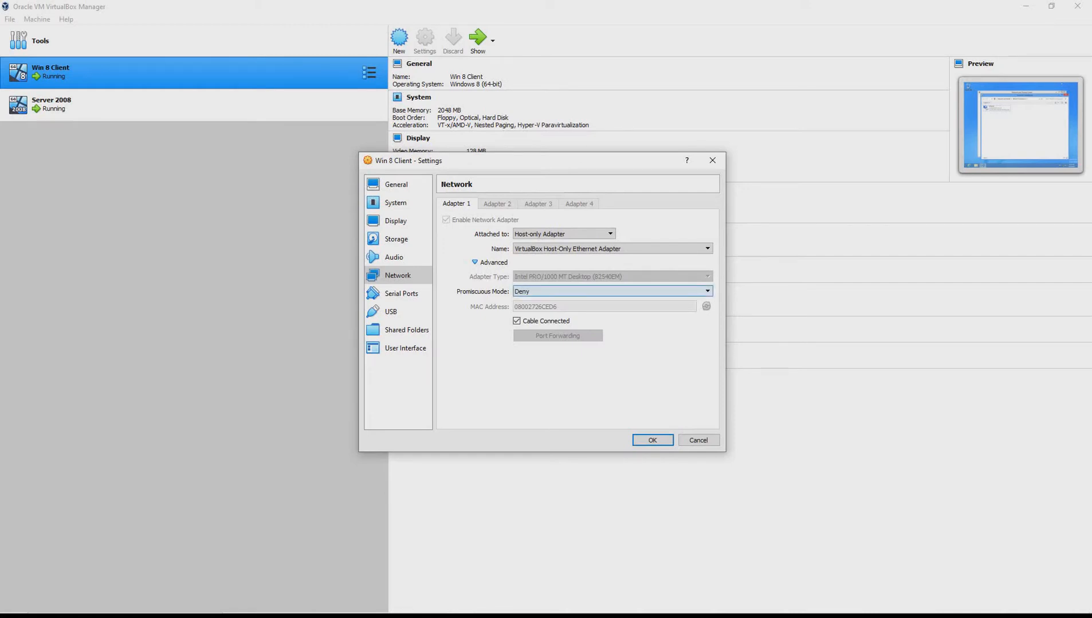
pyautogui.click(612, 292)
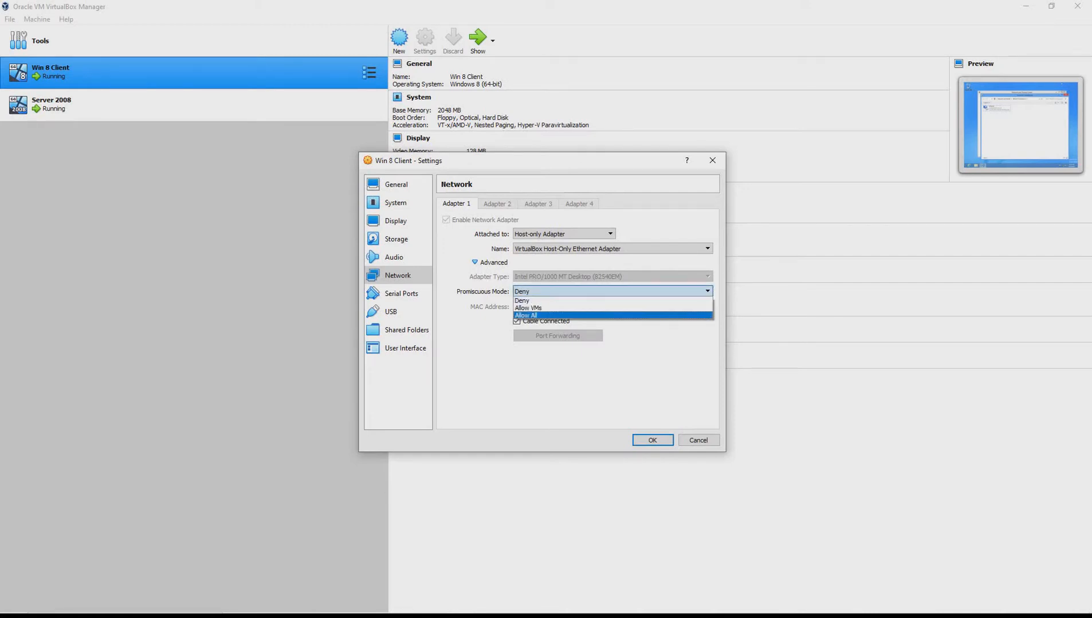
pyautogui.click(612, 316)
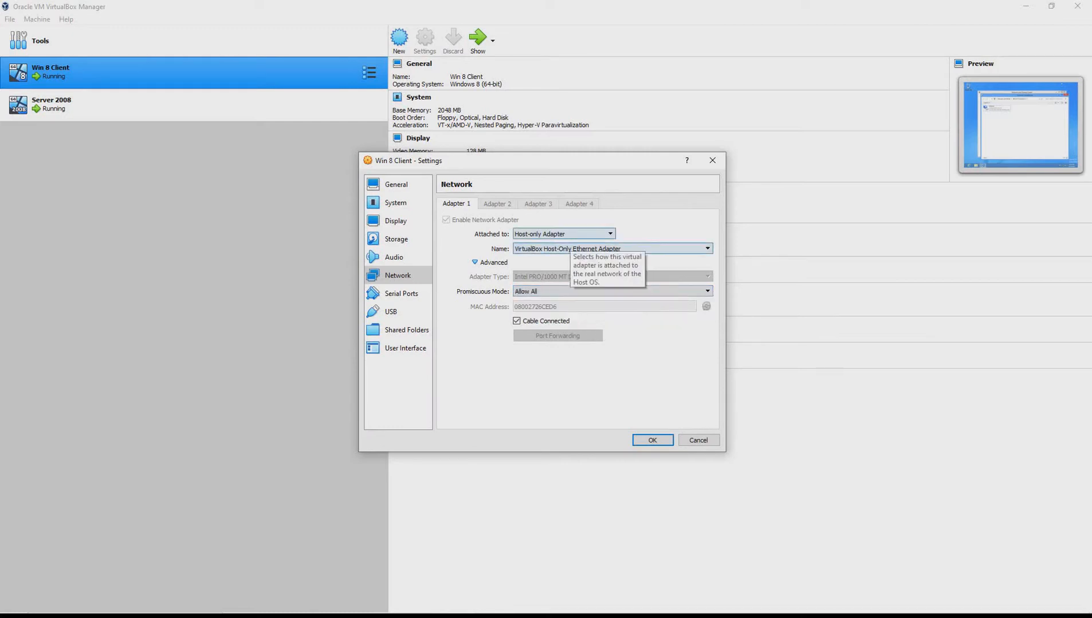
pyautogui.click(564, 235)
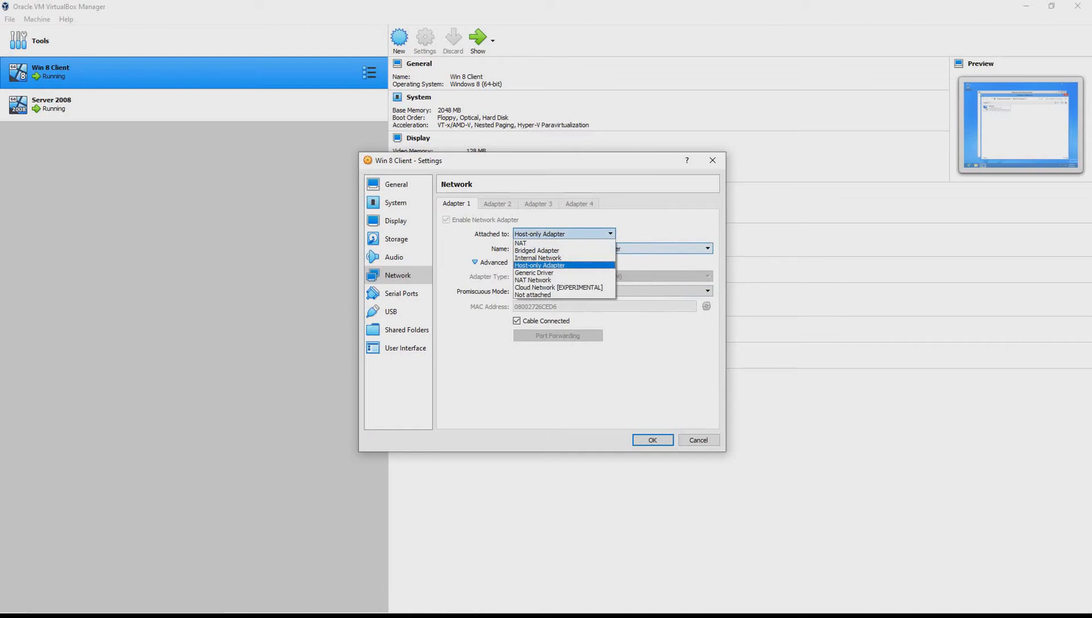
pyautogui.click(564, 266)
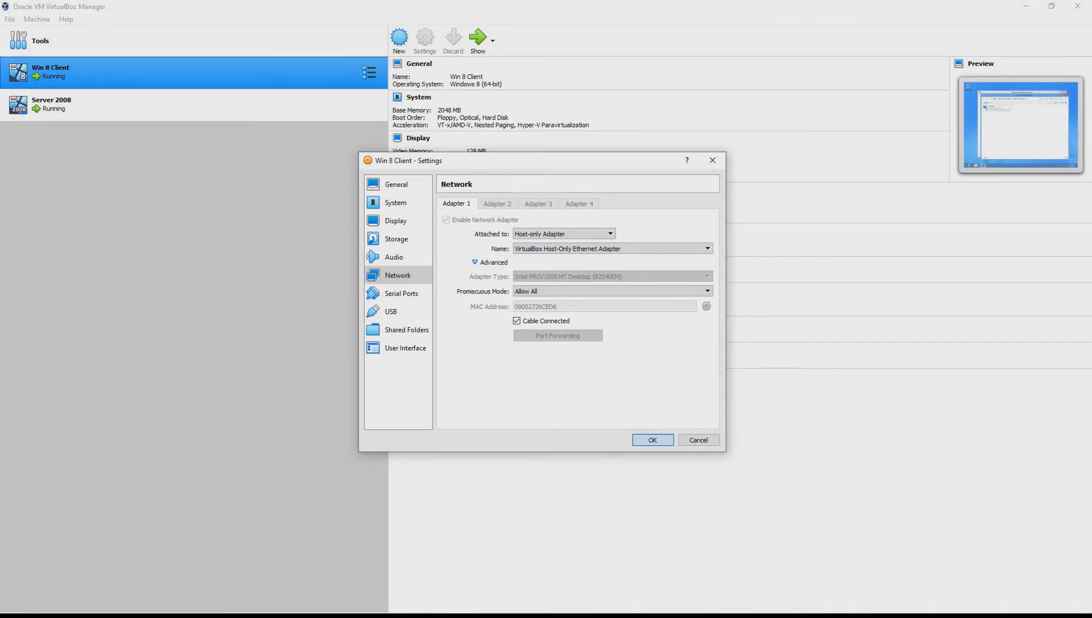
pyautogui.click(652, 440)
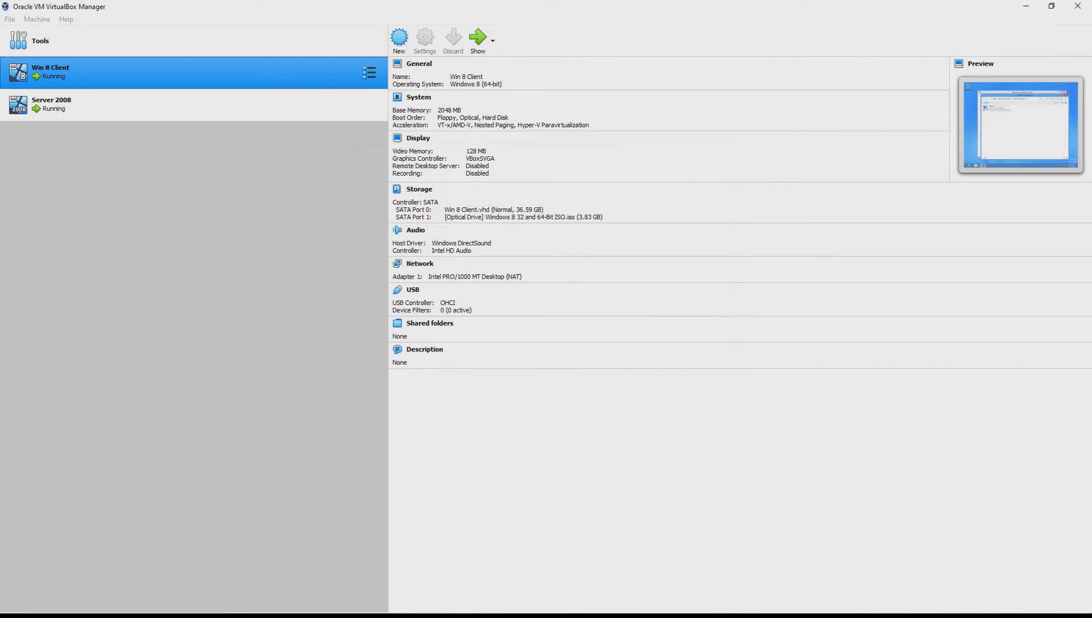
# In the VM, turn on sharing for Network 2 and close both network windows
pyautogui.hotkey('alt', 'Tab')
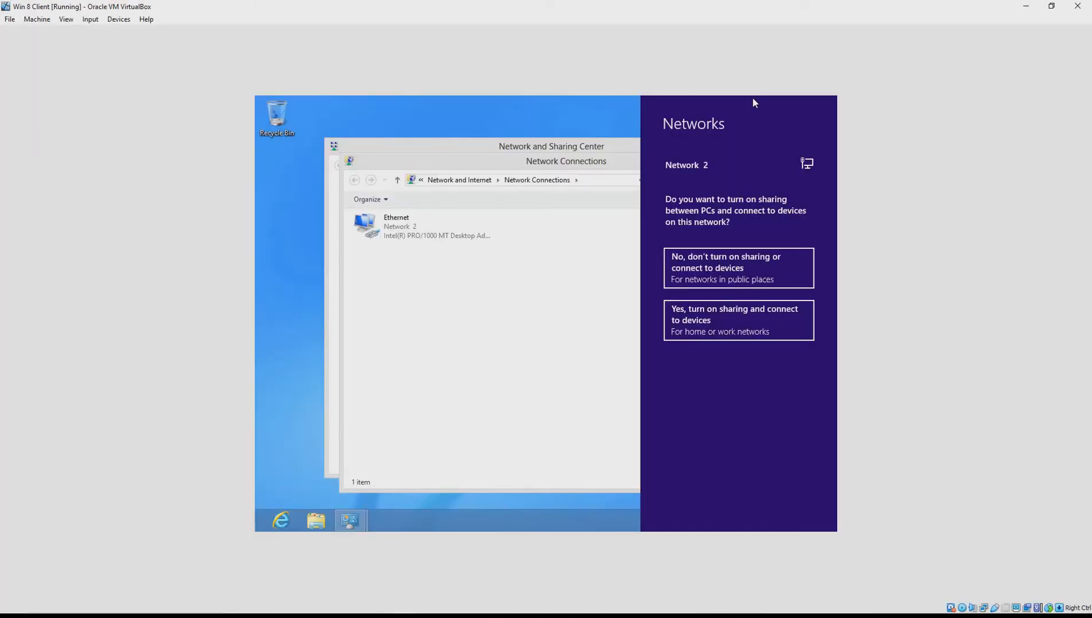
pyautogui.click(727, 335)
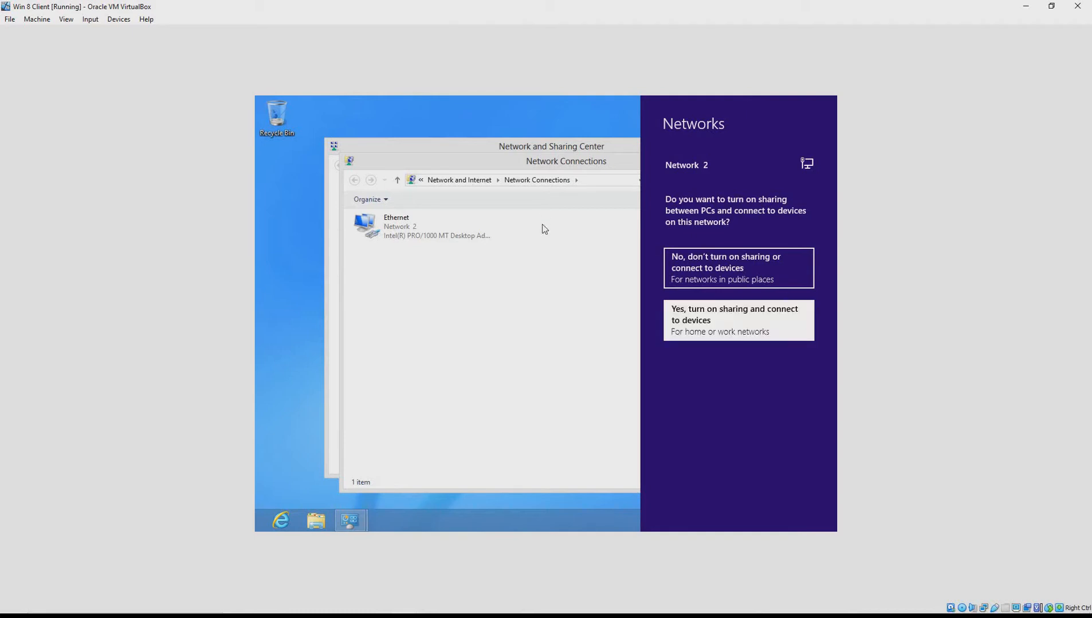
pyautogui.click(746, 326)
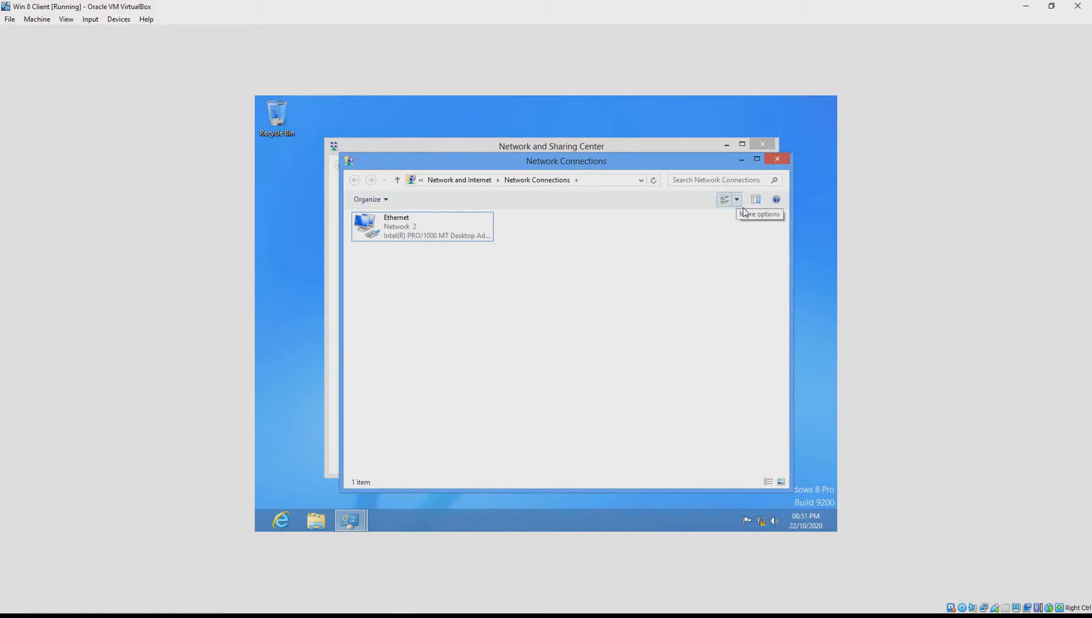
pyautogui.click(784, 160)
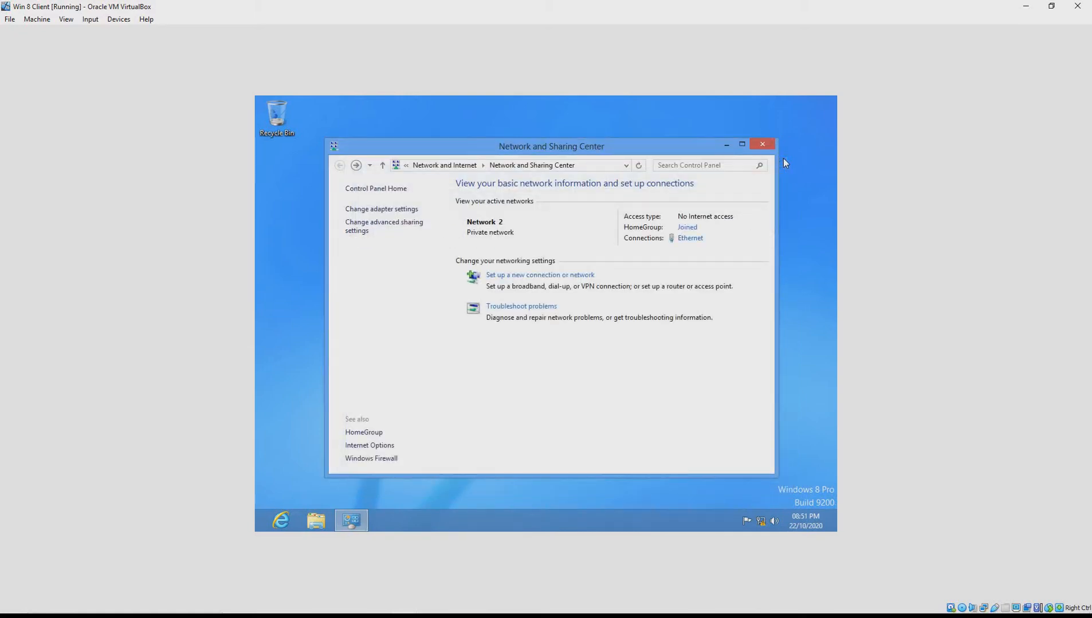
pyautogui.click(772, 143)
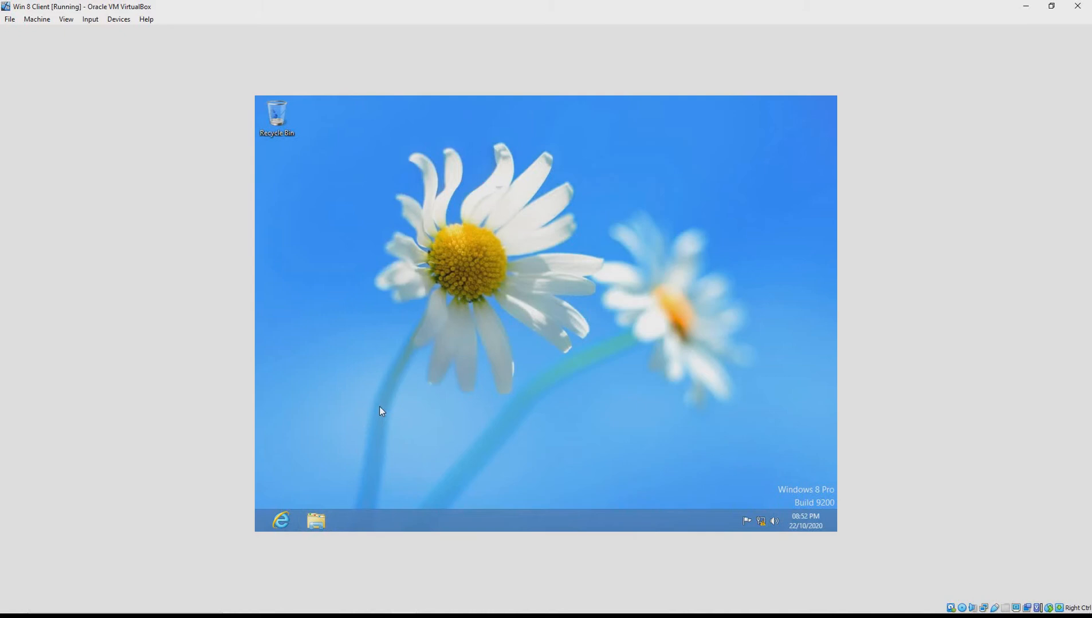
# Open File Explorer, then search the Start screen for cmd
pyautogui.press('super+e')
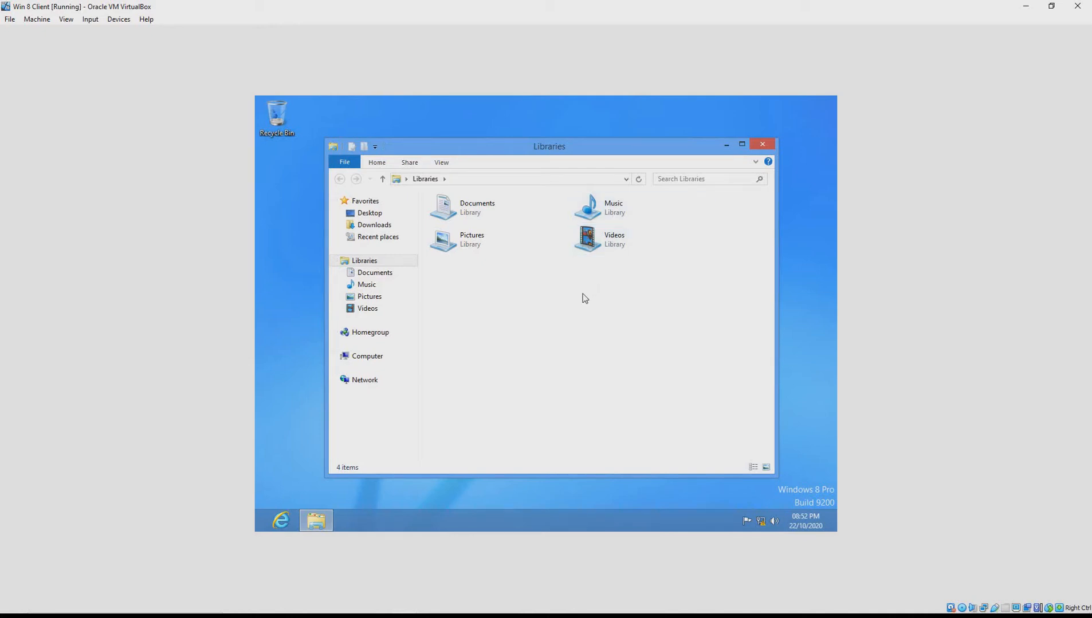
pyautogui.press('super')
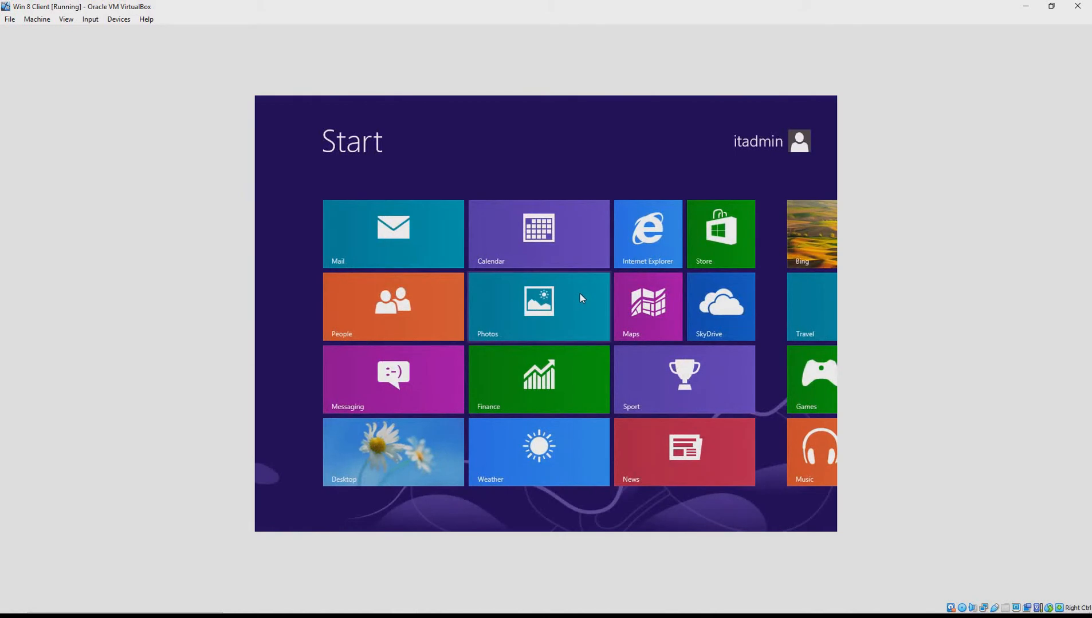
pyautogui.write('cm')
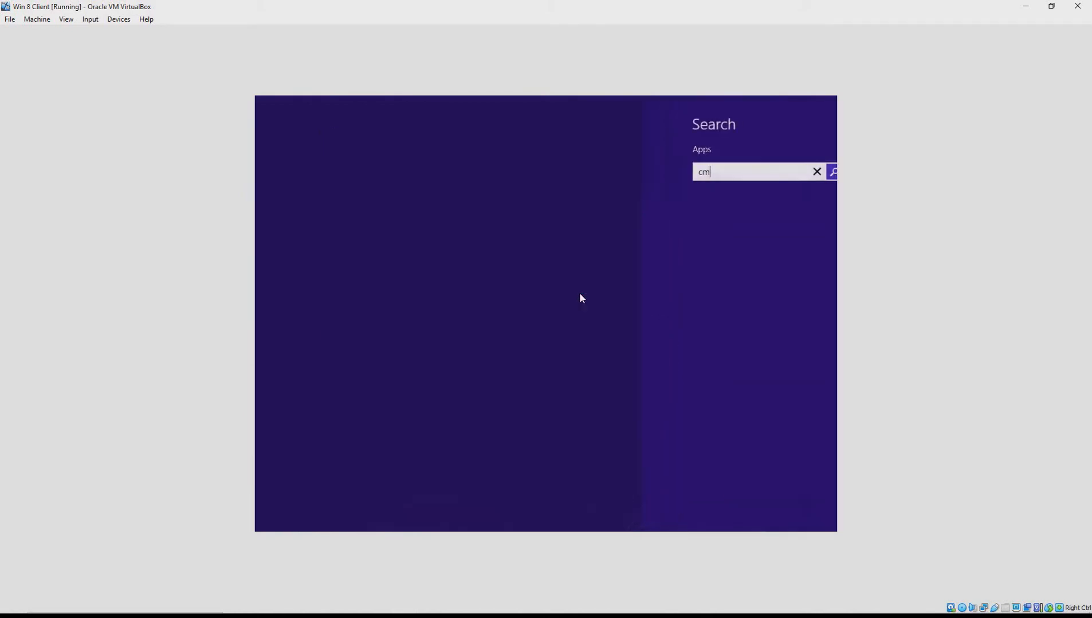
pyautogui.write('d')
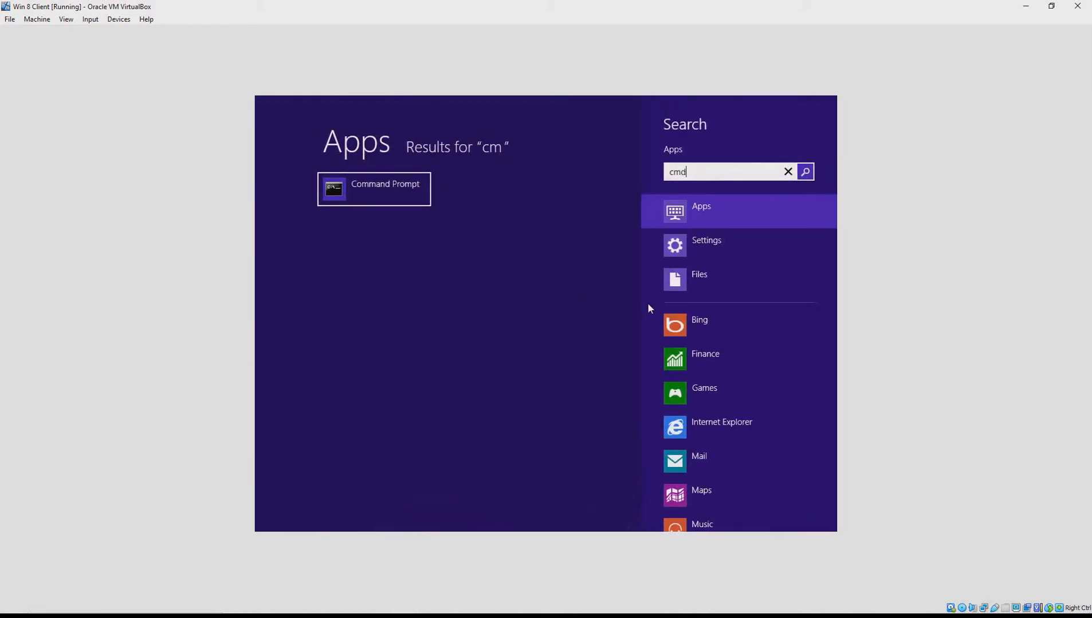
# Launch Command Prompt and ping 192.168.56.10
pyautogui.click(380, 191)
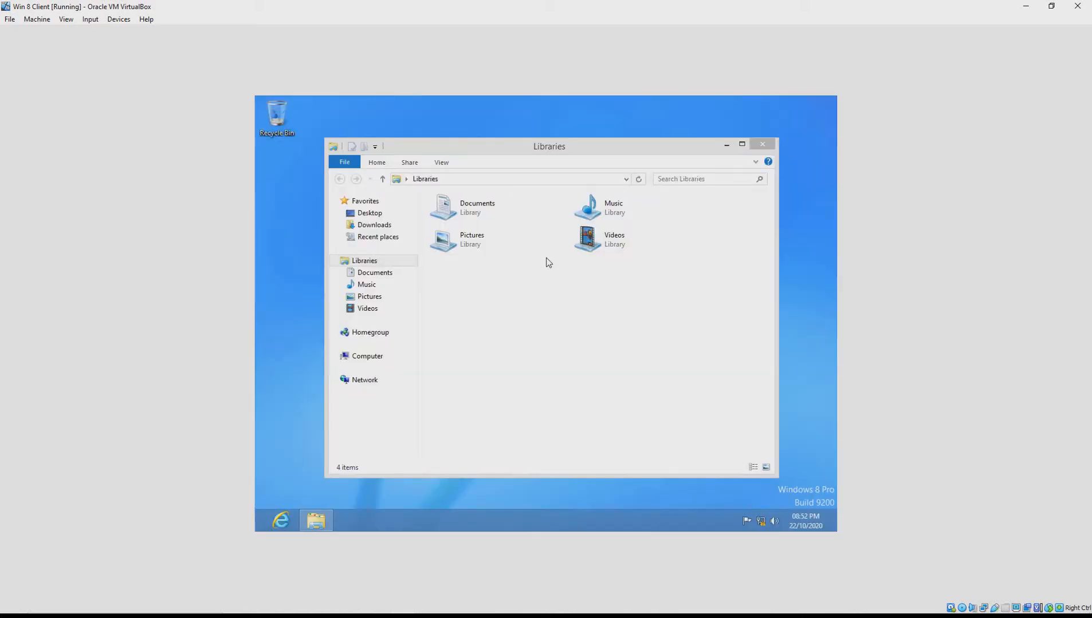
pyautogui.write('ping 192.1')
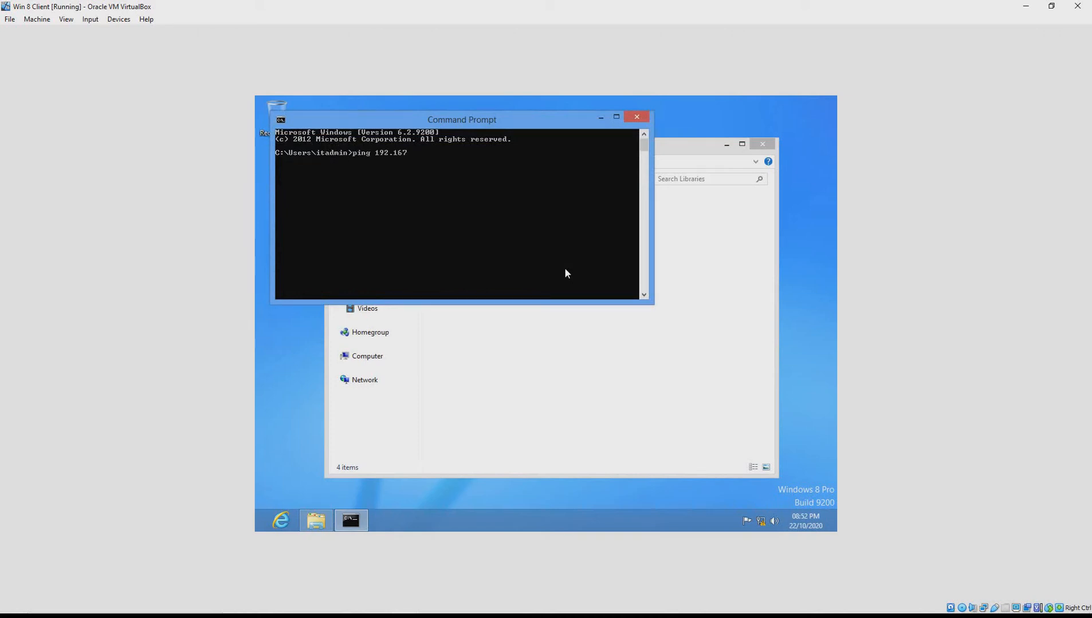
pyautogui.write('68.56.10')
pyautogui.press('Return')
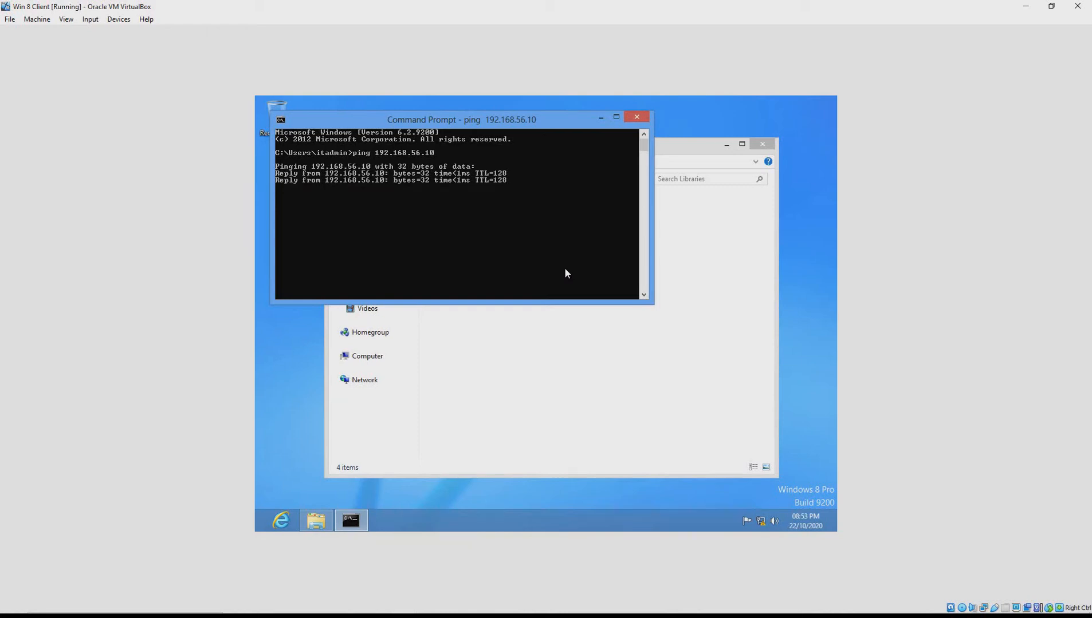
# Edit the recalled command to ping 192.168.56.20 and run it
pyautogui.press('Up')
pyautogui.press('BackSpace')
pyautogui.write('30')
pyautogui.press('BackSpace')
pyautogui.press('BackSpace')
pyautogui.write('20')
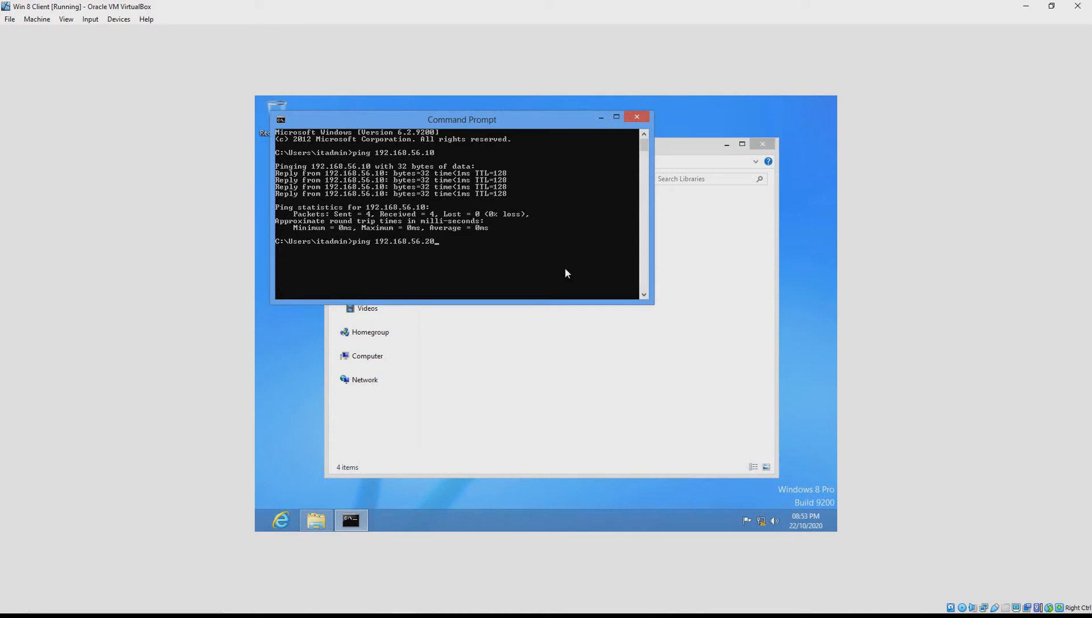
pyautogui.press('Return')
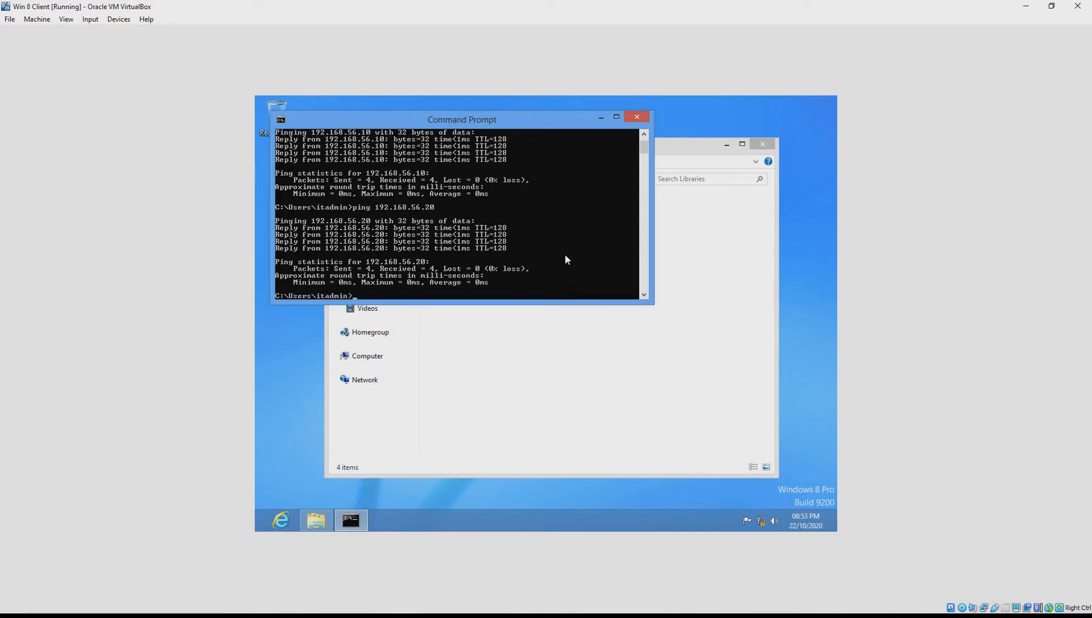
# Close Command Prompt, view Computer's system properties, then go to the Control Panel home
pyautogui.click(635, 116)
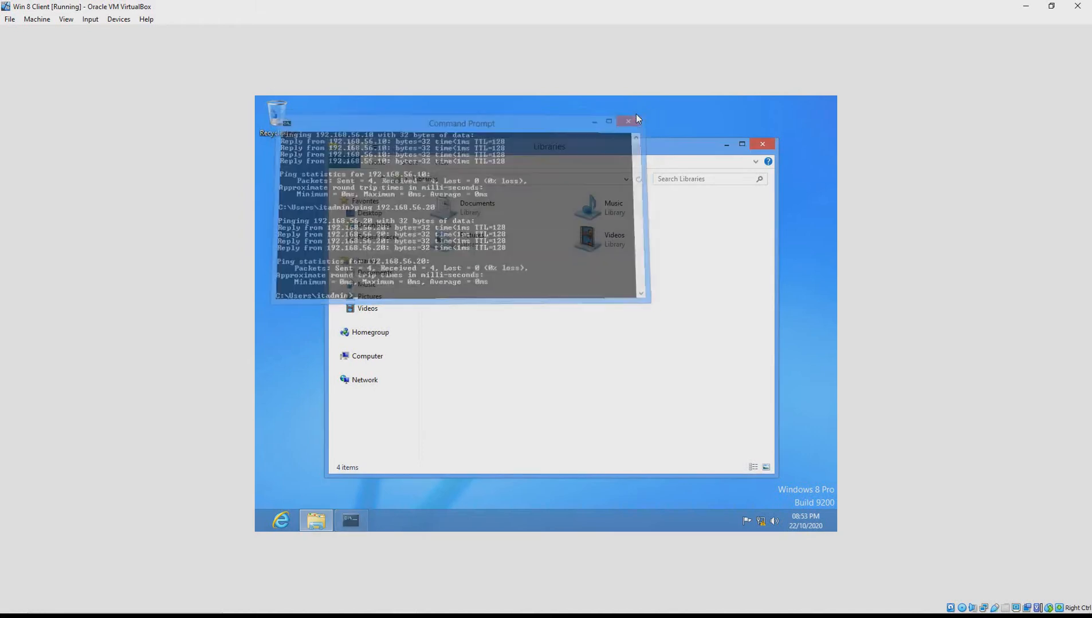
pyautogui.rightClick(376, 356)
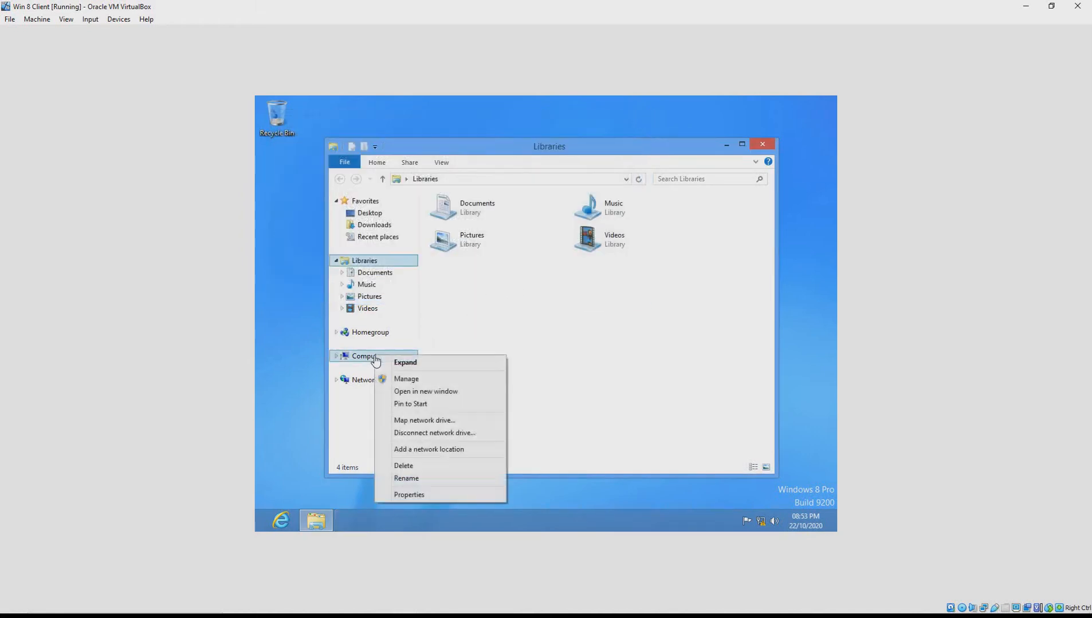
pyautogui.click(428, 495)
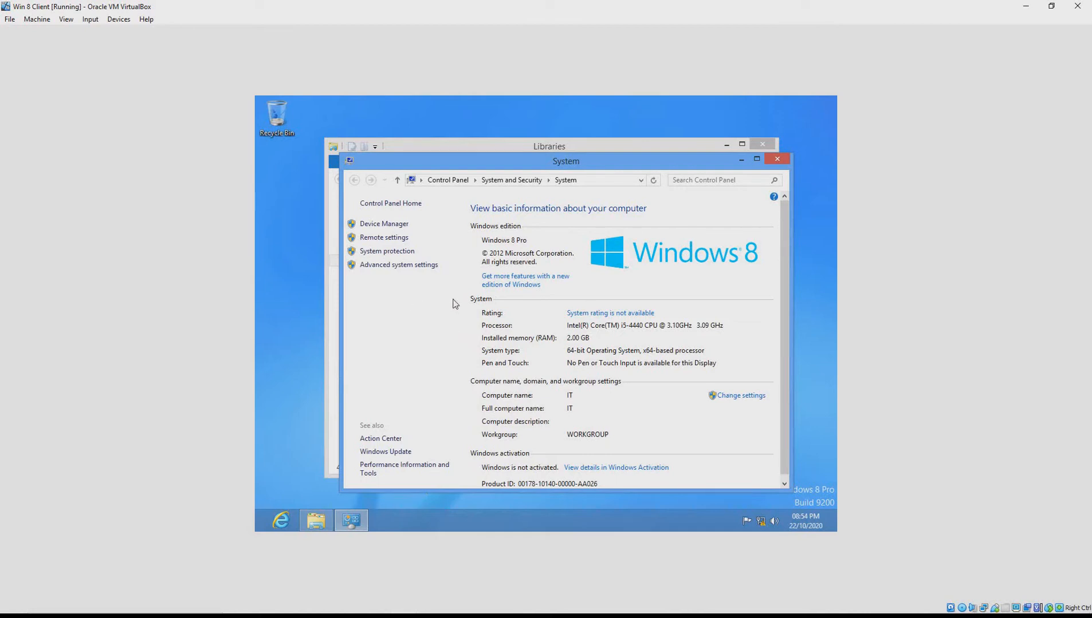
pyautogui.click(447, 180)
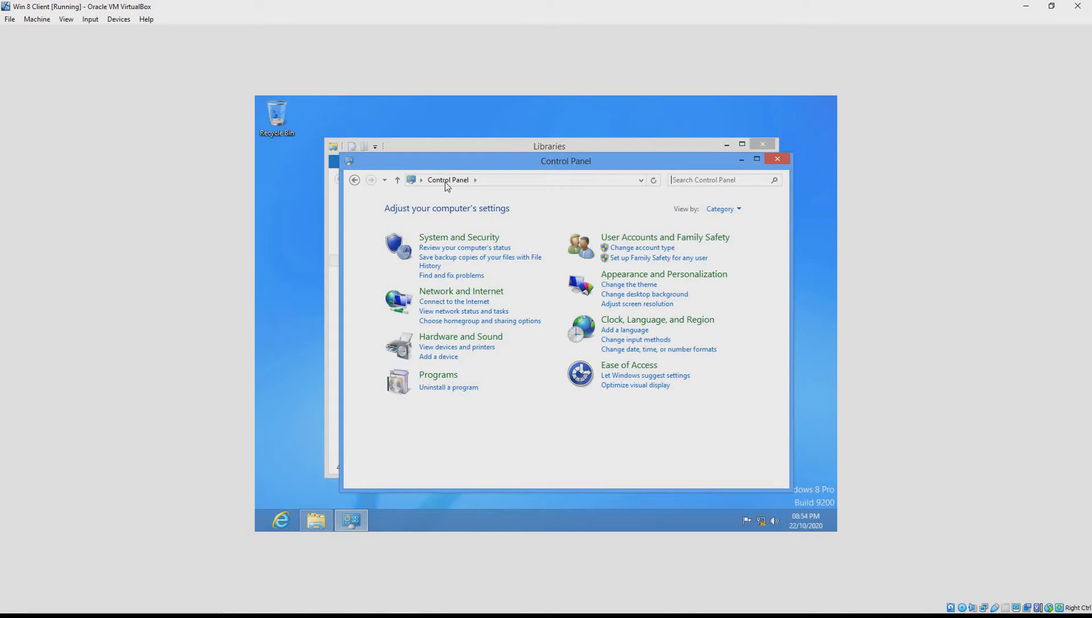
# Turn off Windows Firewall for both private and public networks via System and Security
pyautogui.click(473, 237)
pyautogui.click(534, 246)
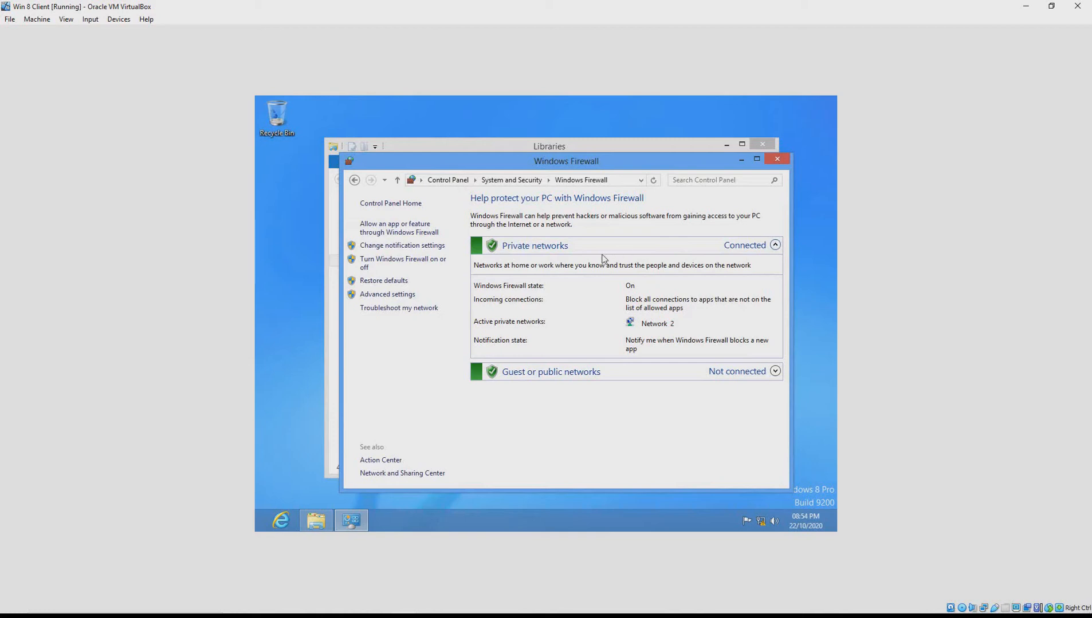
pyautogui.click(772, 373)
pyautogui.click(491, 247)
pyautogui.click(488, 252)
pyautogui.click(445, 259)
pyautogui.click(450, 285)
pyautogui.click(446, 354)
pyautogui.click(662, 476)
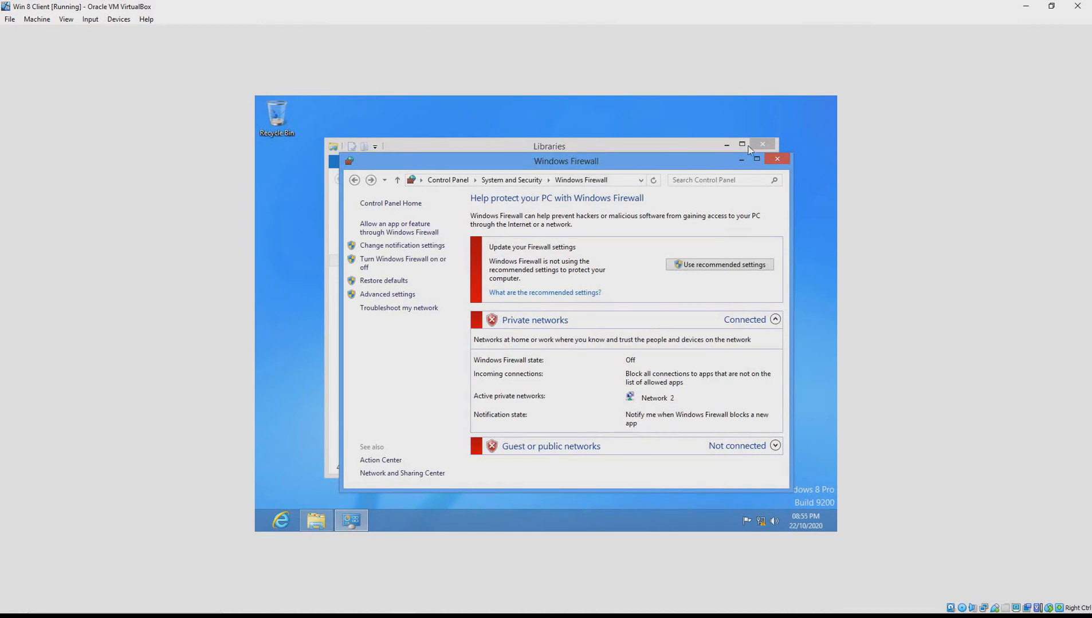
# Close the firewall window and, in Computer's name settings, switch membership from WORKGROUP to Domain
pyautogui.click(777, 160)
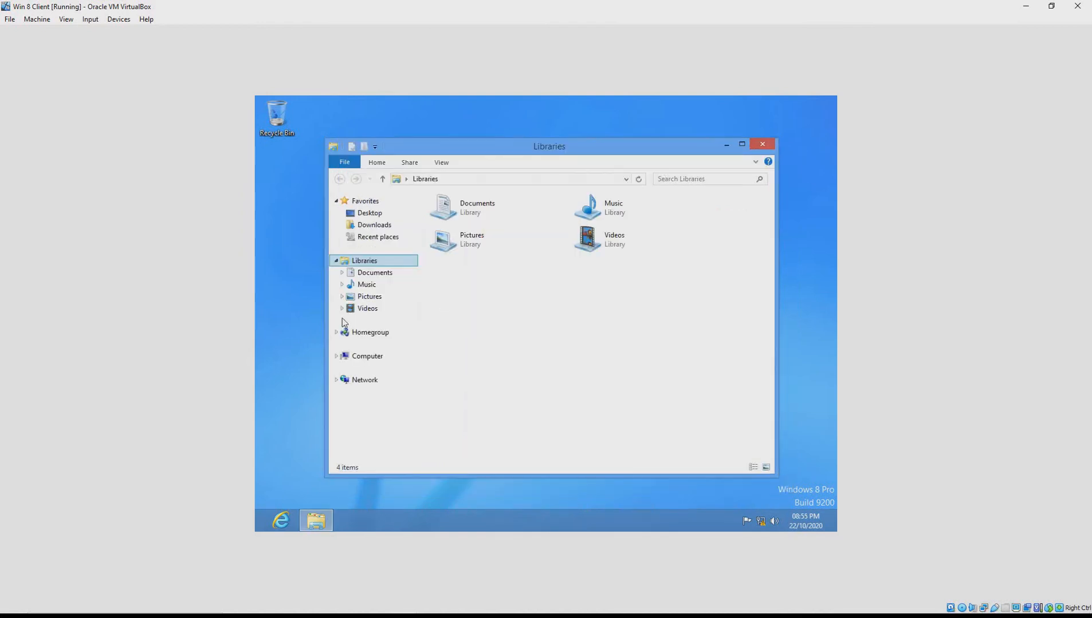
pyautogui.rightClick(355, 357)
pyautogui.click(417, 497)
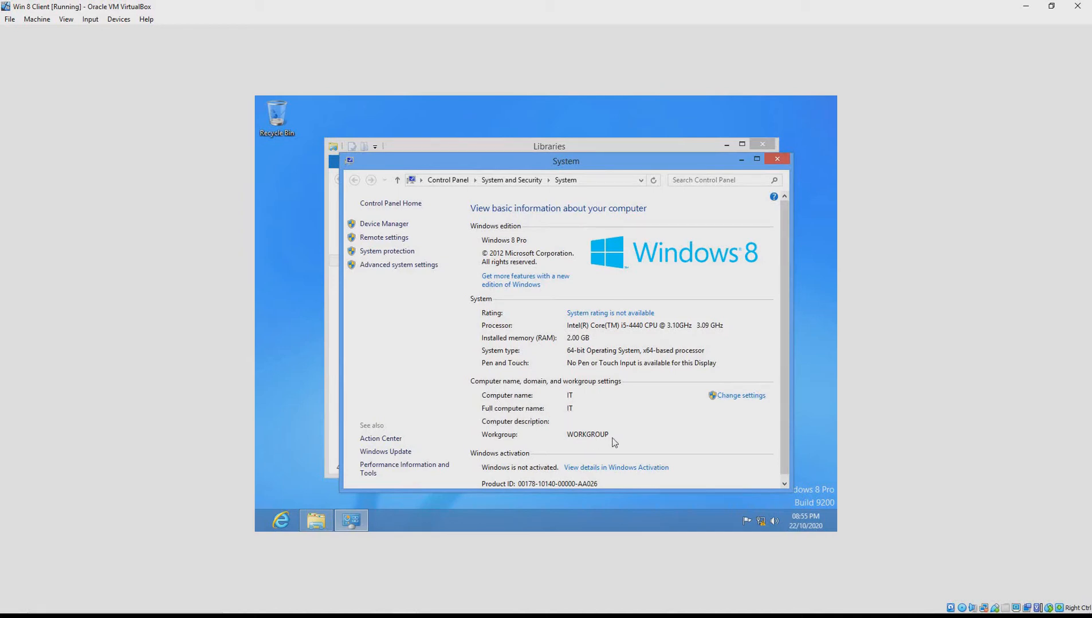
pyautogui.click(743, 403)
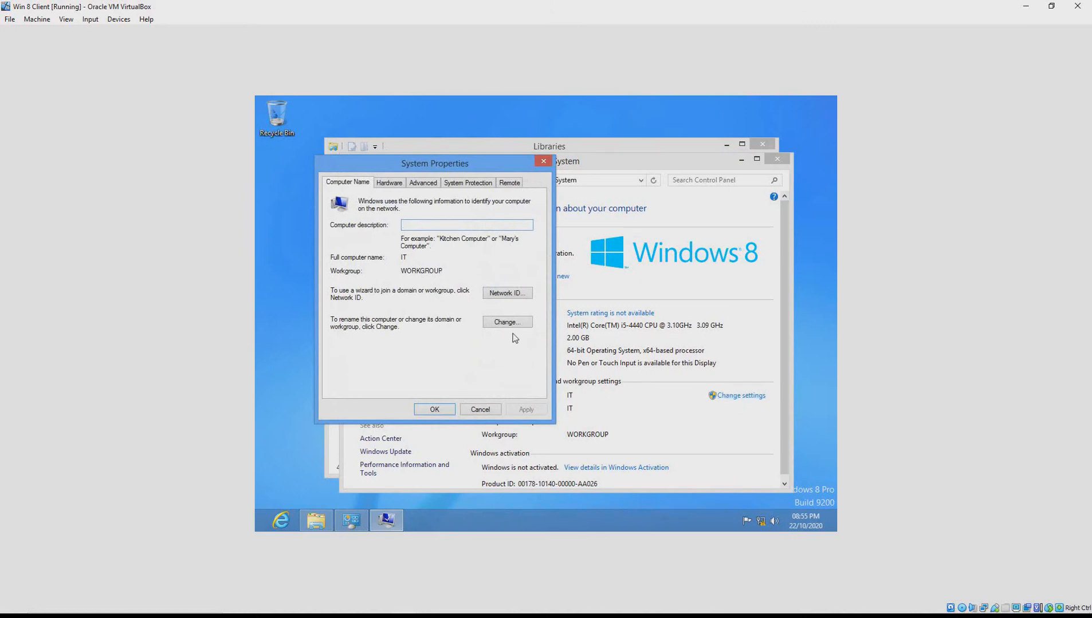
pyautogui.click(515, 325)
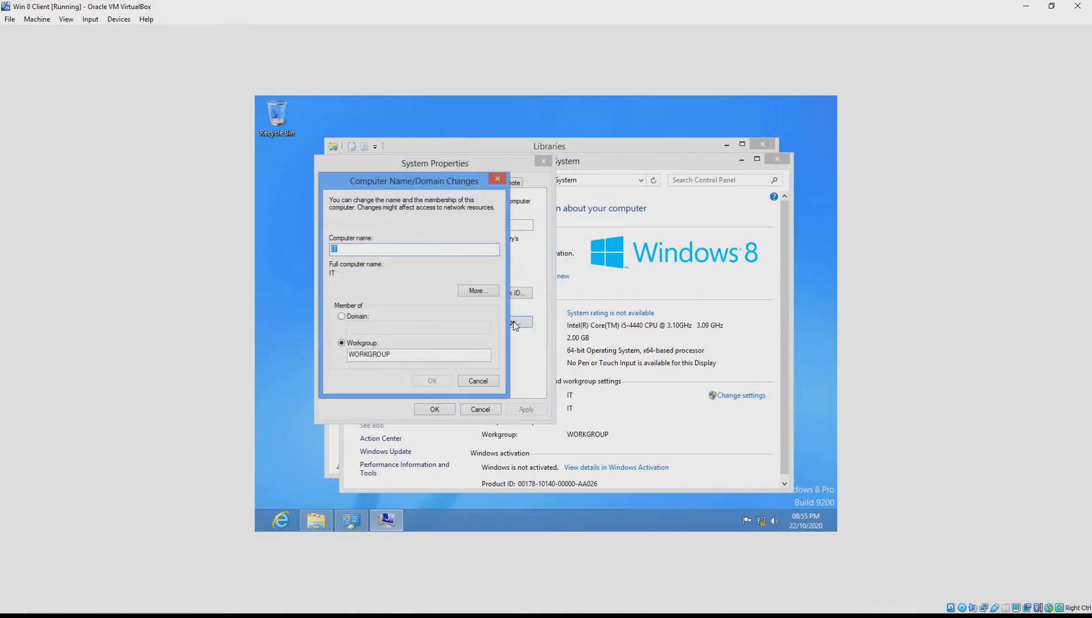
pyautogui.click(352, 318)
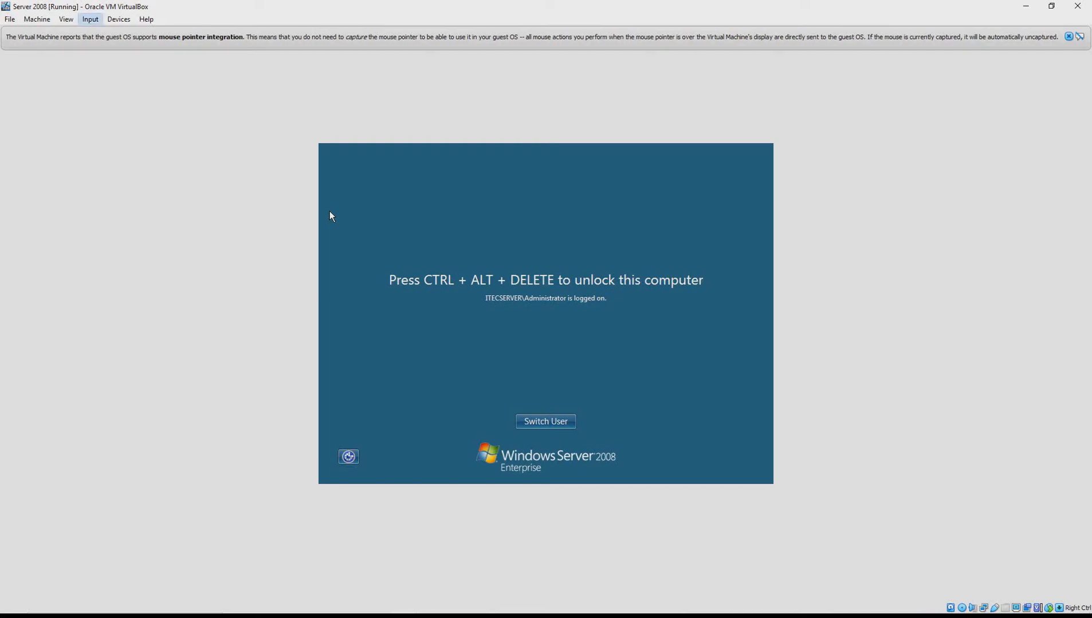
# Send Ctrl-Alt-Del to the Server 2008 VM to reach its password prompt, then return to the Windows 8 client
pyautogui.click(90, 19)
pyautogui.moveTo(113, 33)
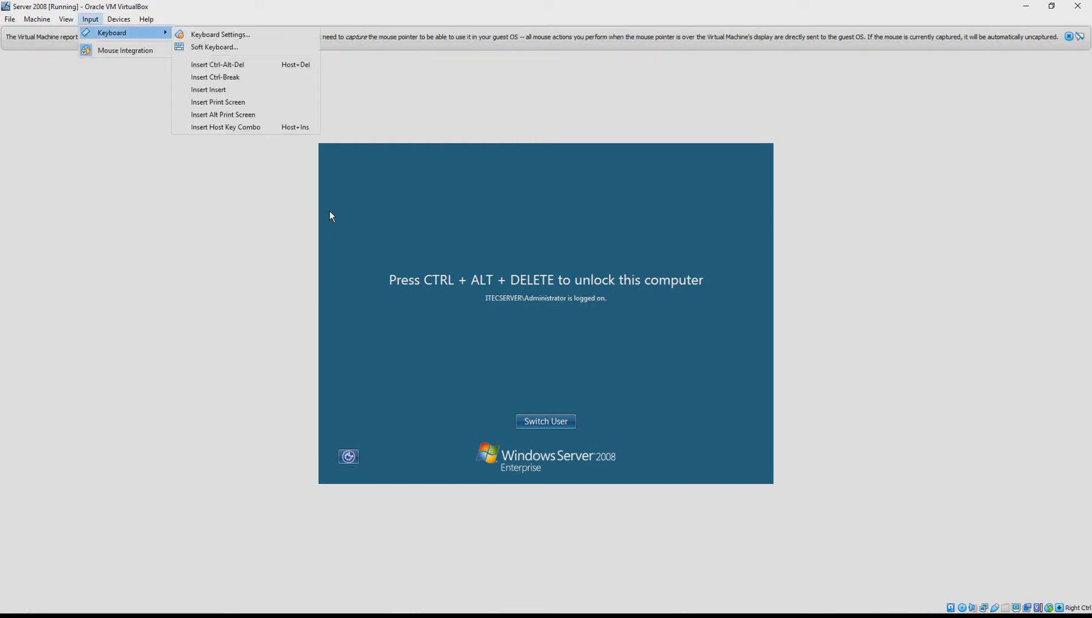
pyautogui.click(218, 64)
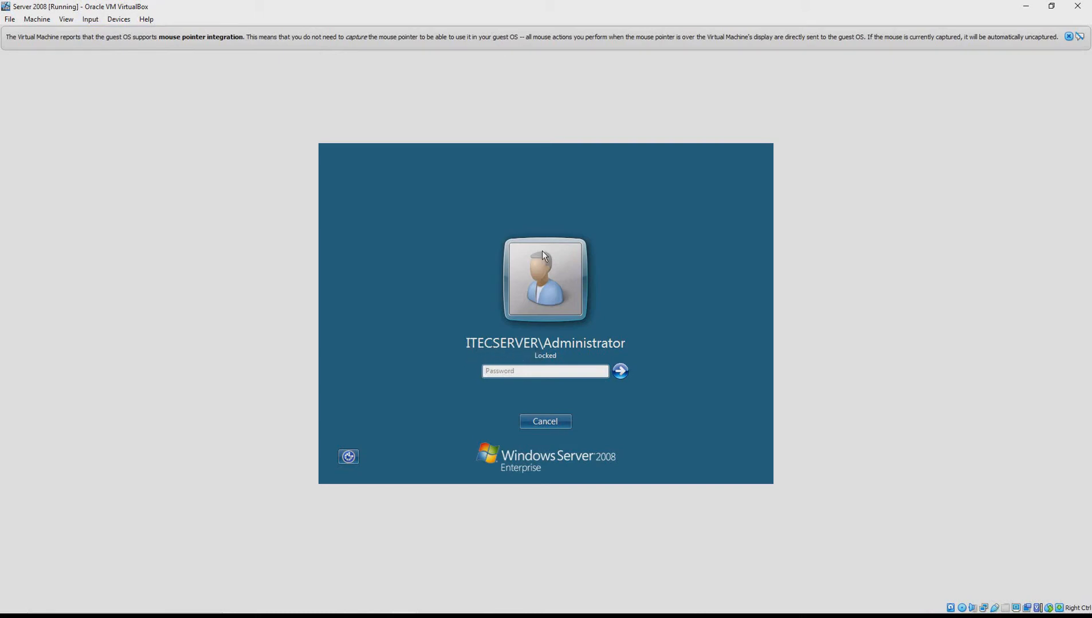
pyautogui.click(404, 602)
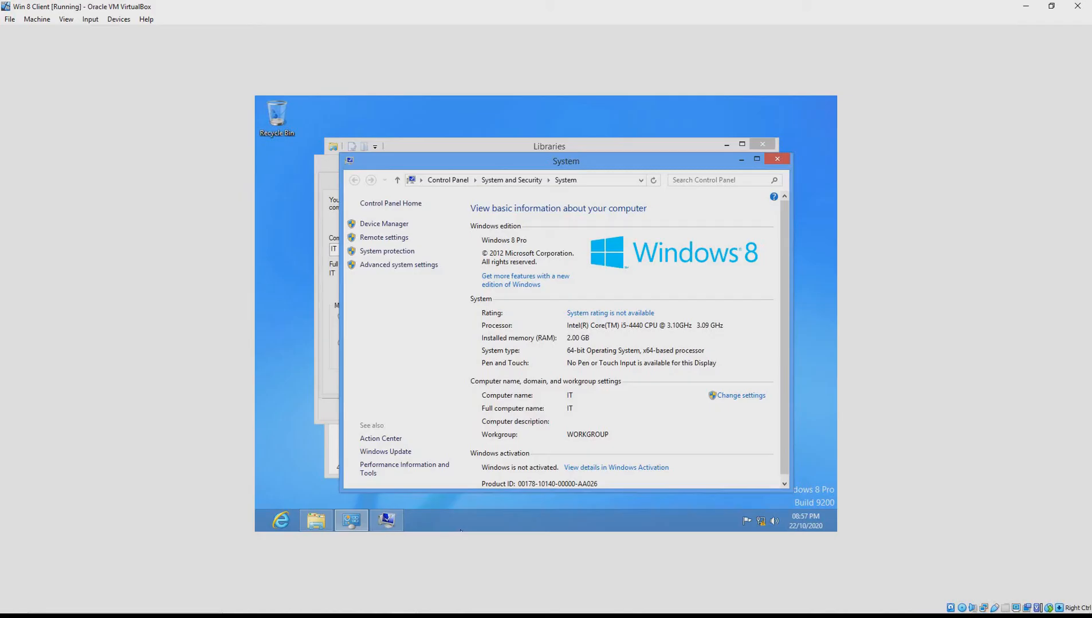
# Enter itecserver.com as the domain, replacing the misspelled pasted name, and submit the join request
pyautogui.click(734, 397)
pyautogui.click(429, 330)
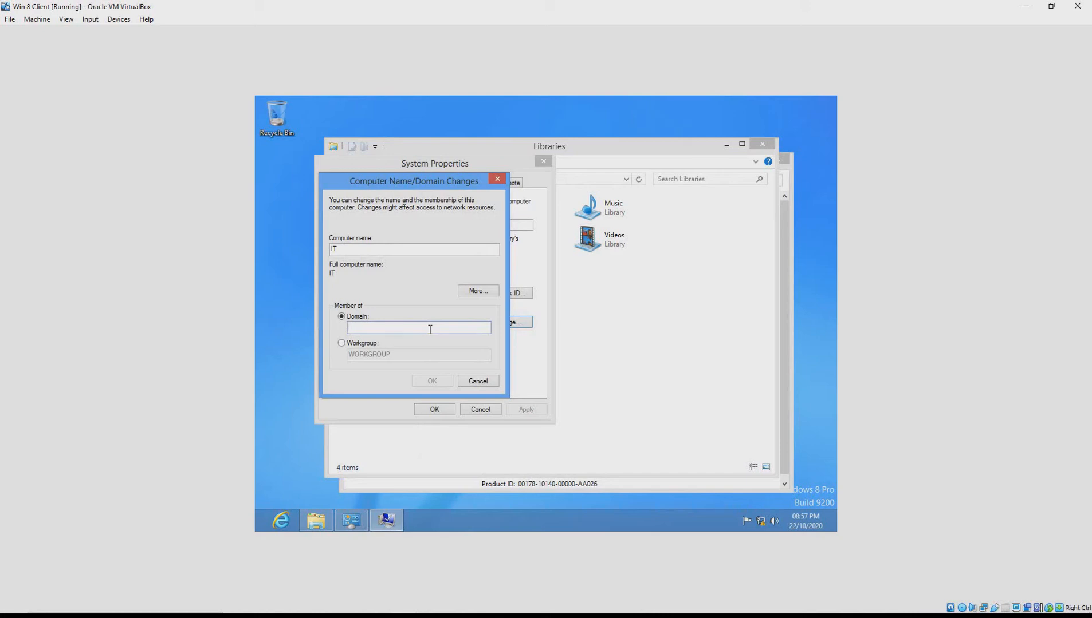
pyautogui.write('iesetrvcer.com')
pyautogui.press('BackSpace')
pyautogui.press('BackSpace')
pyautogui.press('BackSpace')
pyautogui.press('BackSpace')
pyautogui.press('BackSpace')
pyautogui.press('BackSpace')
pyautogui.press('BackSpace')
pyautogui.press('BackSpace')
pyautogui.press('BackSpace')
pyautogui.press('BackSpace')
pyautogui.press('BackSpace')
pyautogui.press('BackSpace')
pyautogui.press('BackSpace')
pyautogui.press('BackSpace')
pyautogui.write('itecserver.com')
pyautogui.click(429, 382)
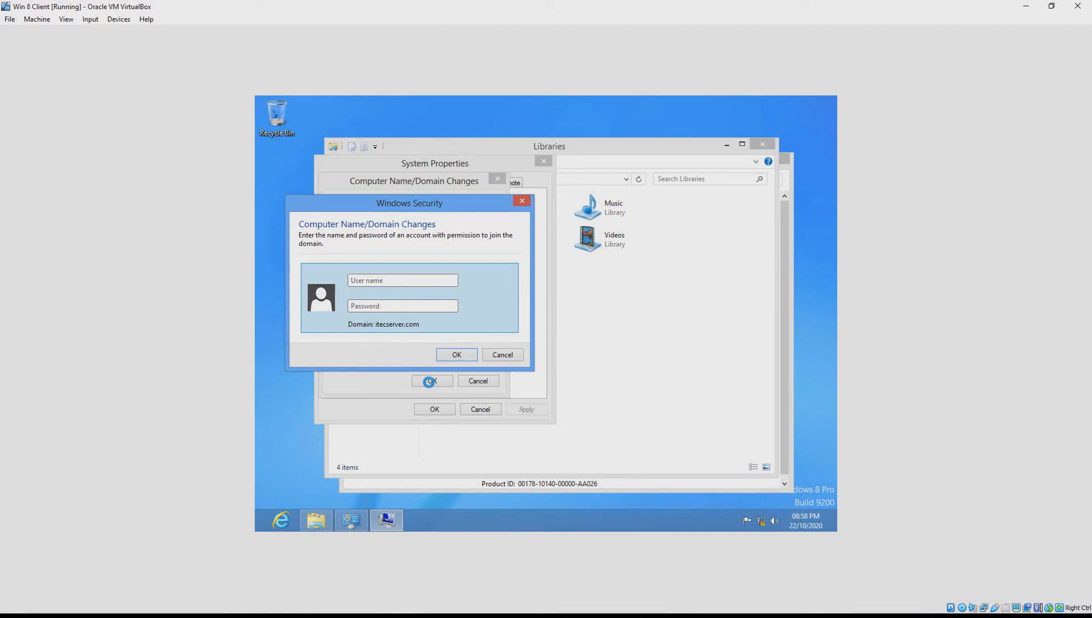
# Enter the domain administrator's user name and password to authorize joining itecserver.com
pyautogui.write('••••••••••••••')
pyautogui.click(457, 355)
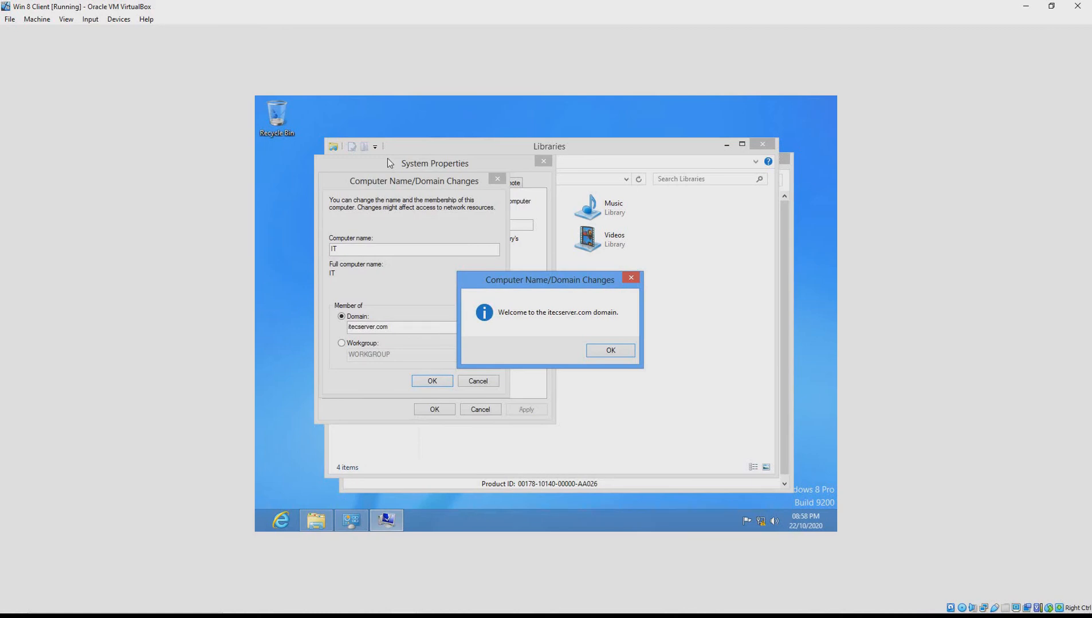
# Dismiss the domain welcome and restart notices and close System Properties
pyautogui.press('Return')
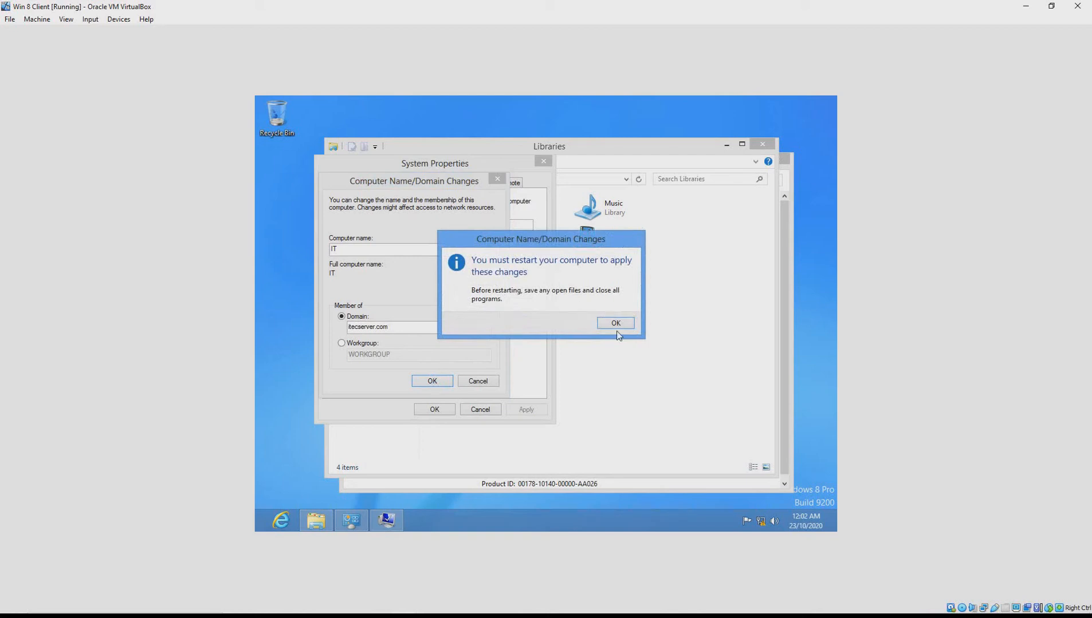
pyautogui.click(616, 326)
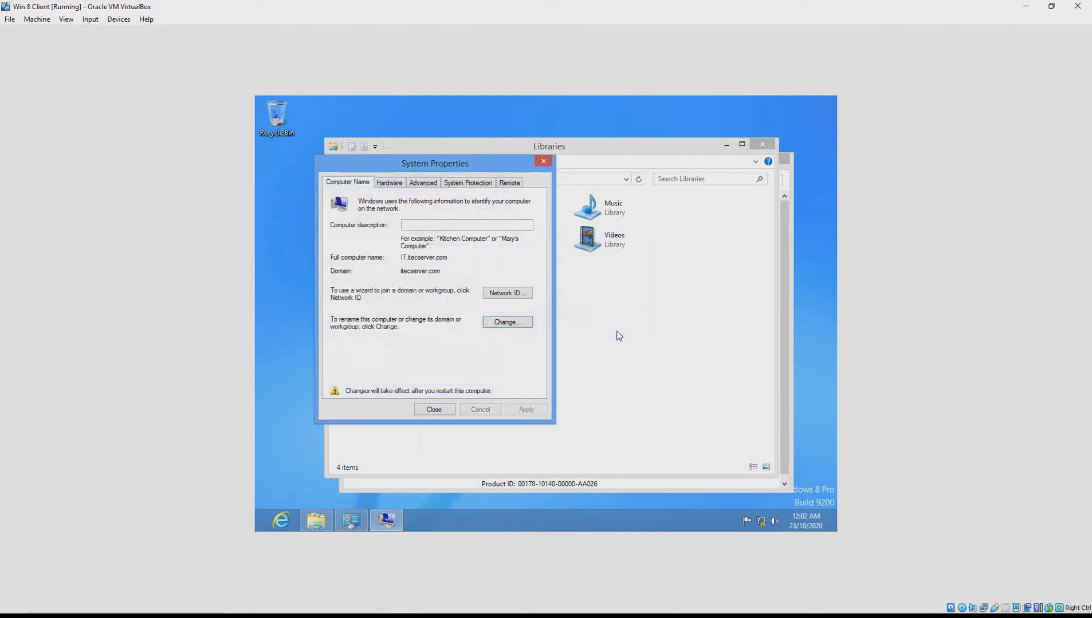
pyautogui.click(438, 412)
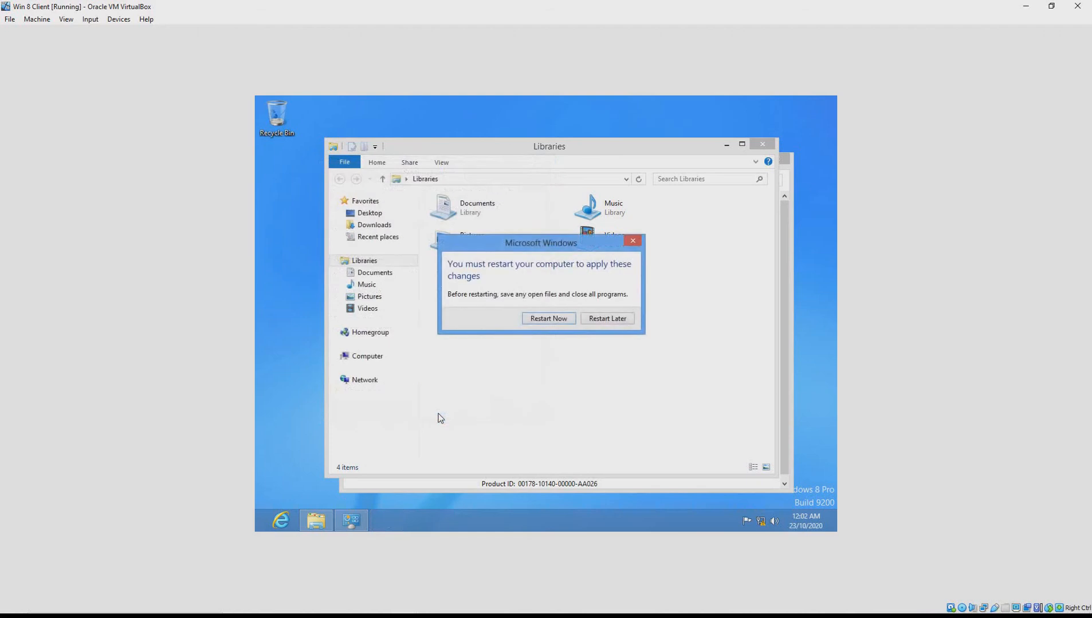
# Restart the Windows 8 client now and clear the lock screen to reach sign-in
pyautogui.click(547, 319)
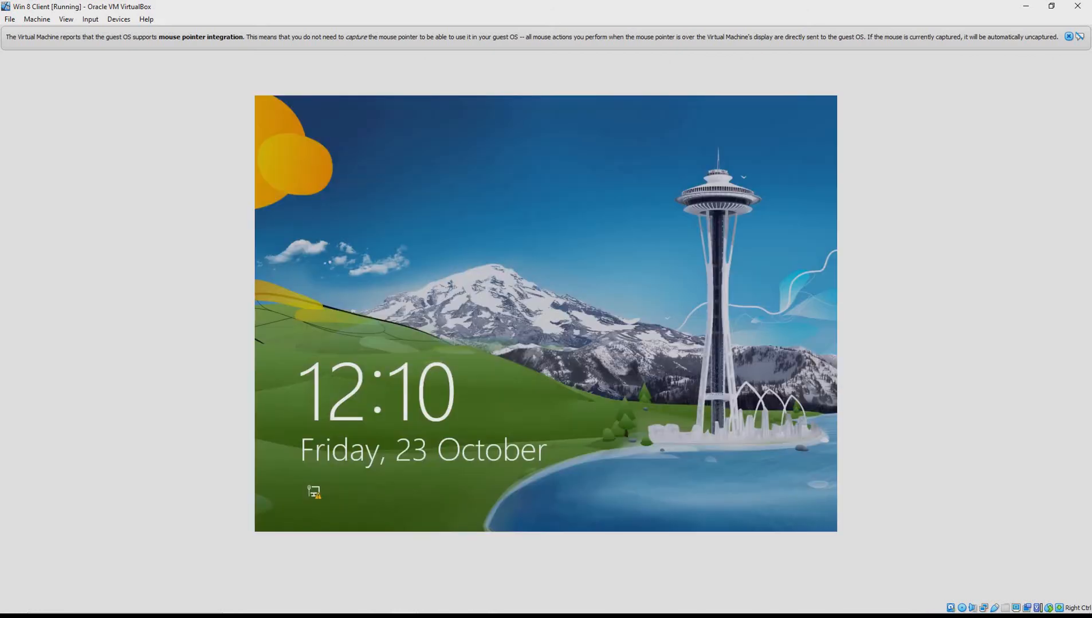
pyautogui.click(561, 307)
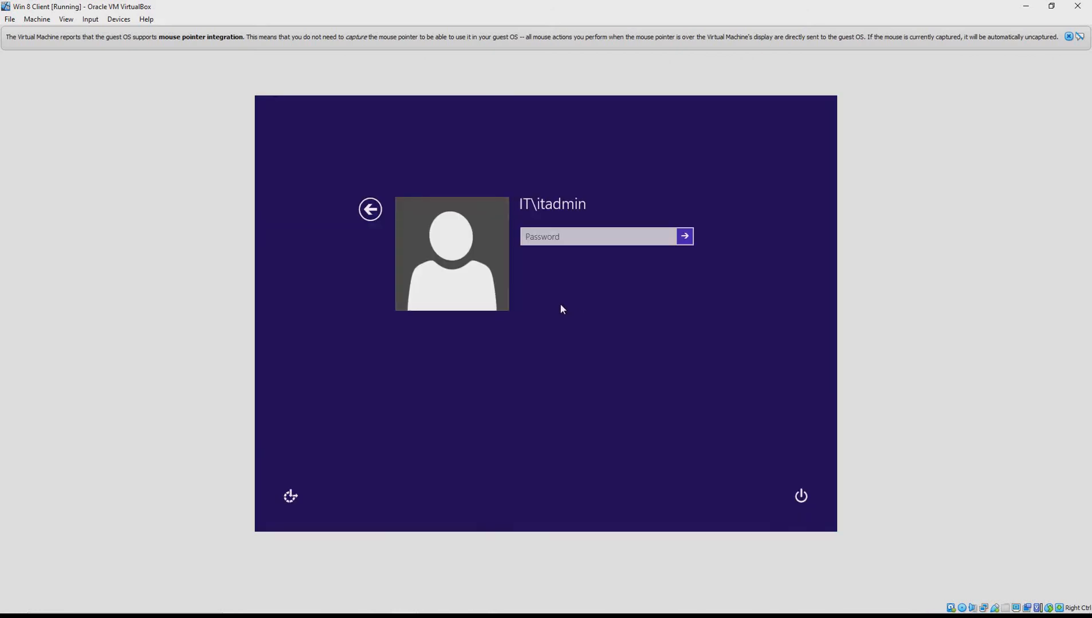
# Sign in as another user with the domain user's name and password
pyautogui.click(370, 210)
pyautogui.click(606, 272)
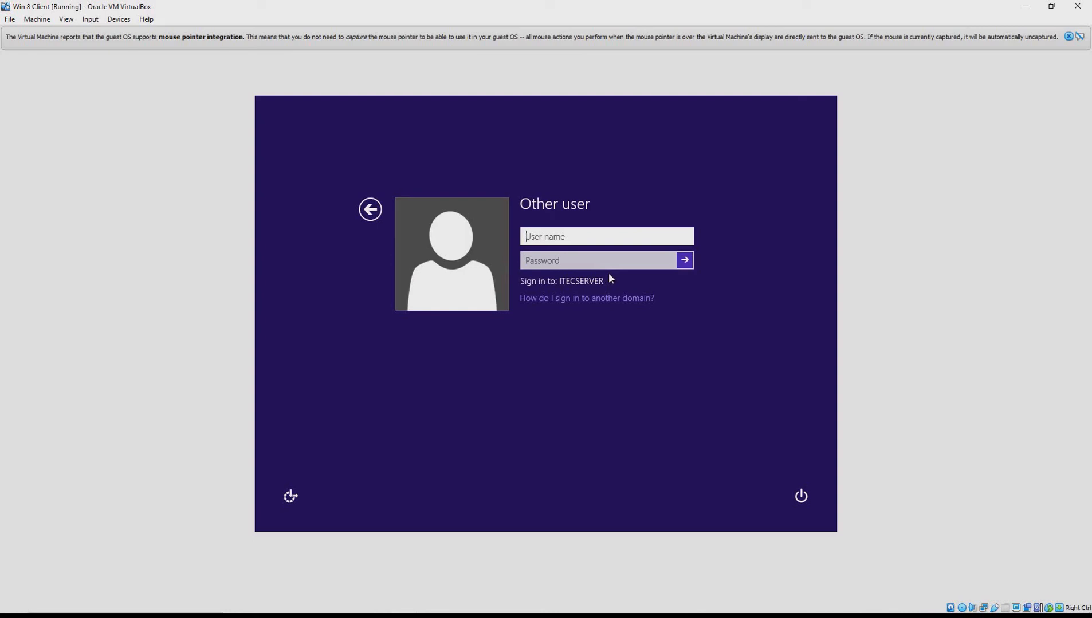
pyautogui.press('Tab')
pyautogui.write('Pa$$w0rd')
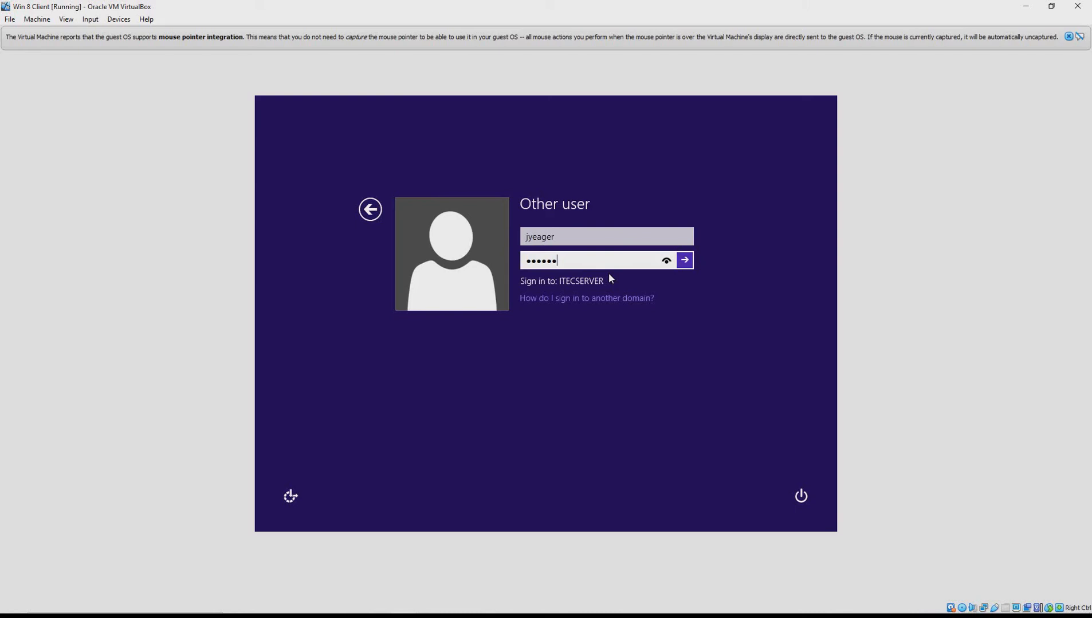
pyautogui.write('1')
pyautogui.press('Return')
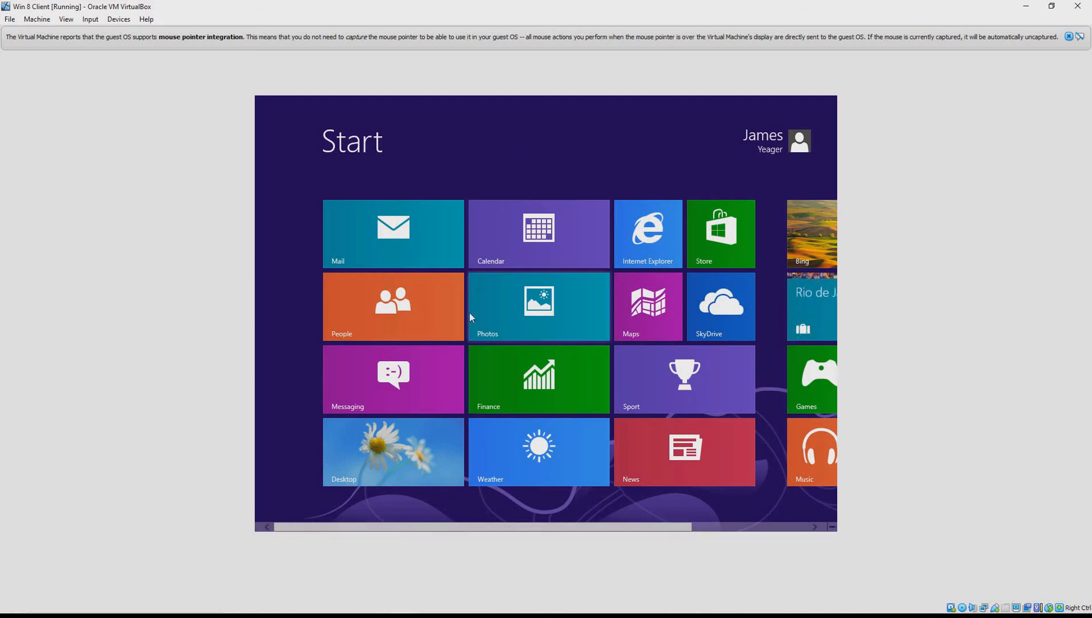
# From the desktop, open File Explorer and check Computer's system properties for the domain membership
pyautogui.click(410, 451)
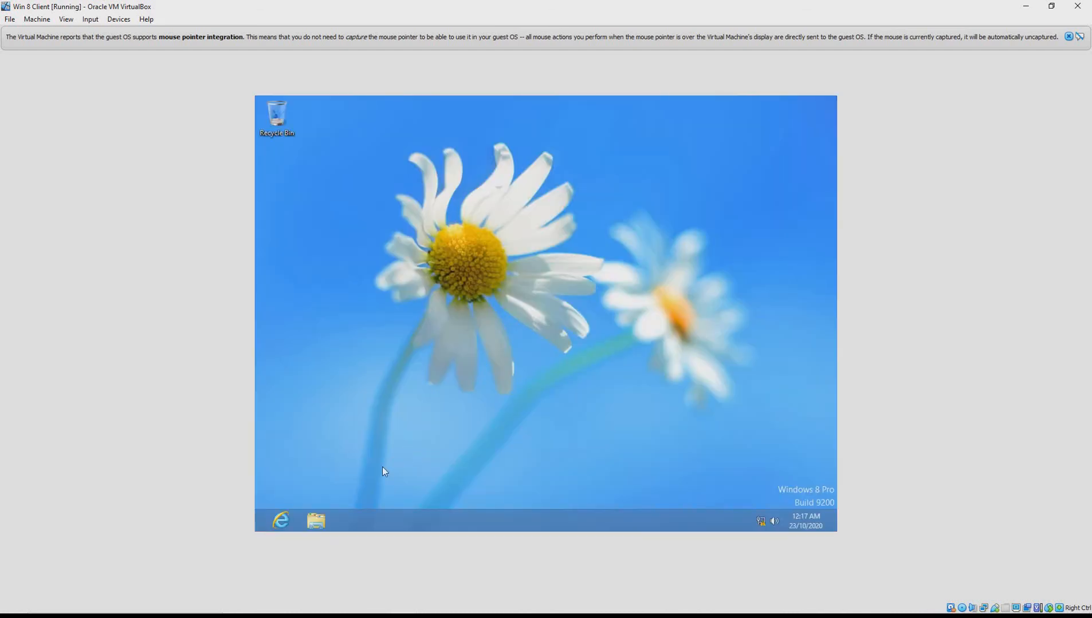
pyautogui.click(318, 521)
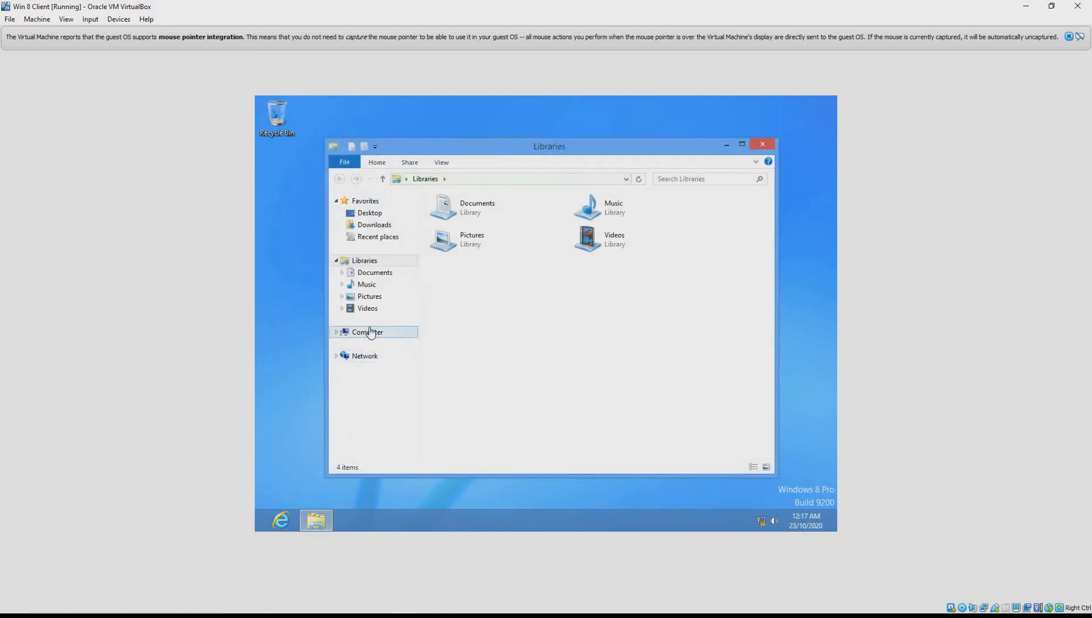
pyautogui.rightClick(377, 333)
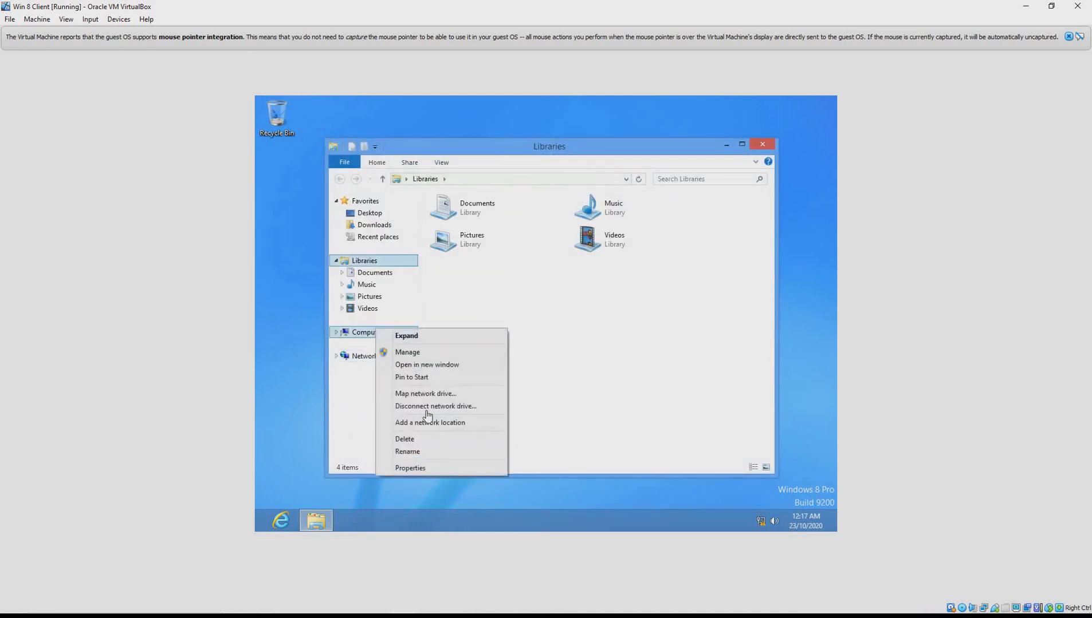
pyautogui.click(444, 471)
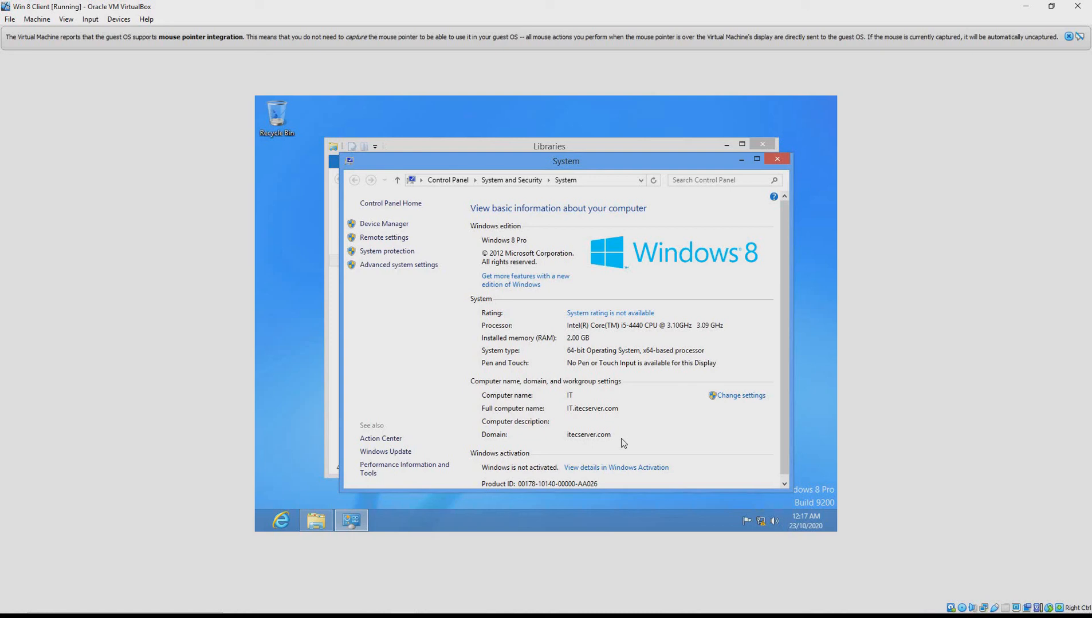
pyautogui.click(779, 161)
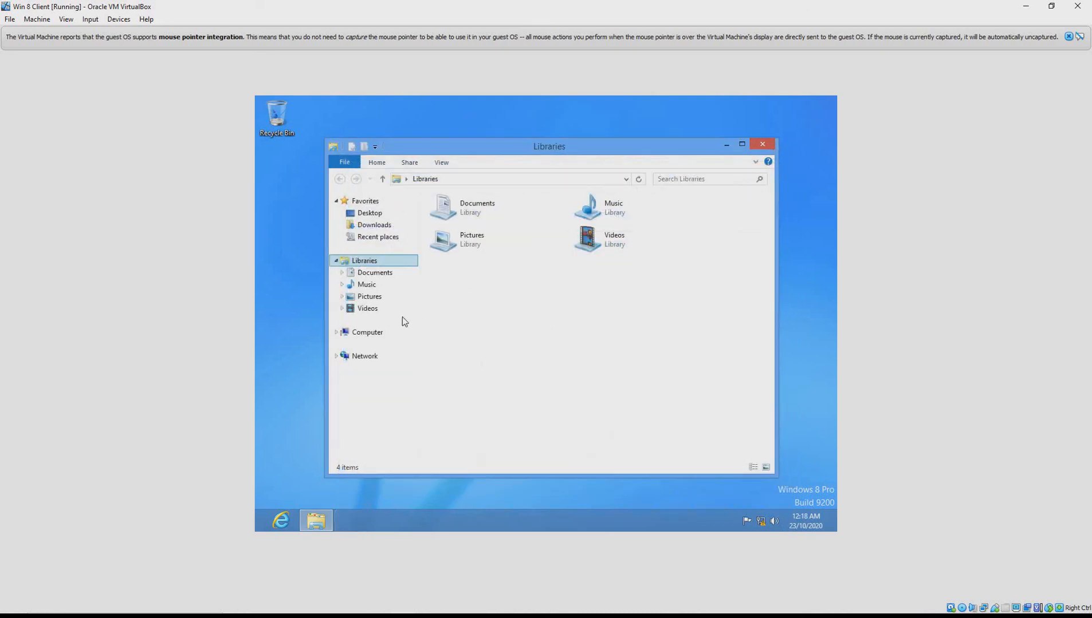
# Show Computer's drives C: and D: and open the Map Network Drive dialog
pyautogui.click(368, 333)
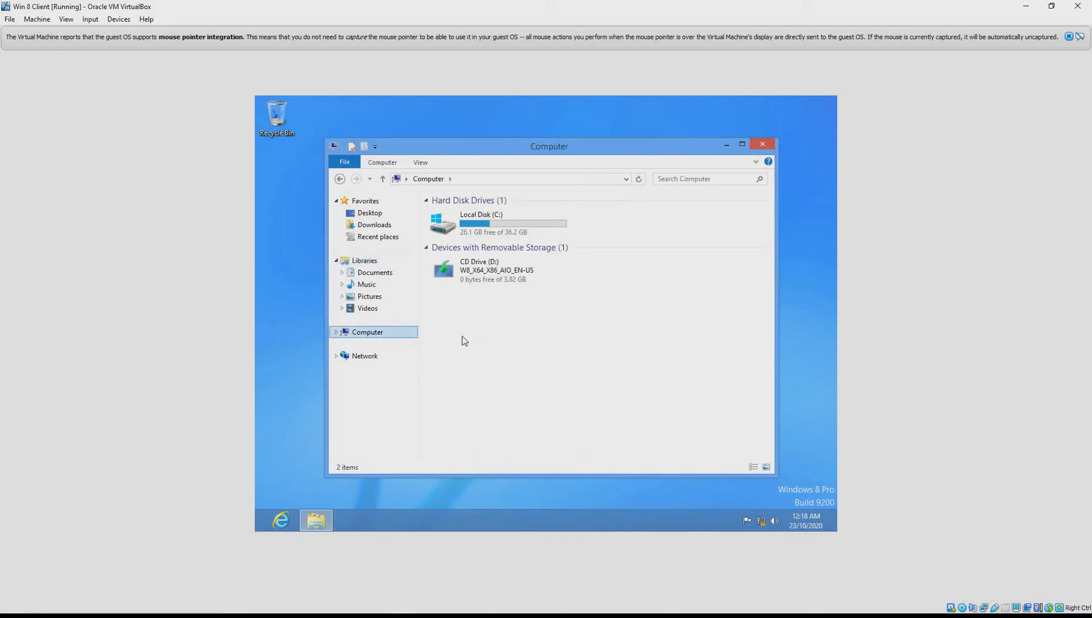
pyautogui.rightClick(403, 333)
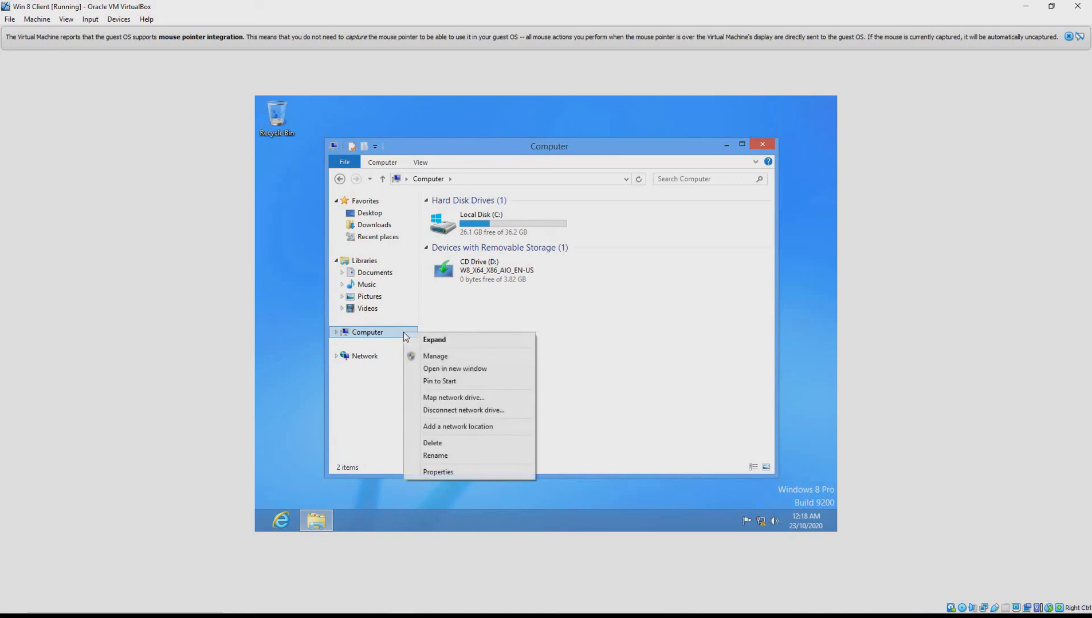
pyautogui.click(464, 398)
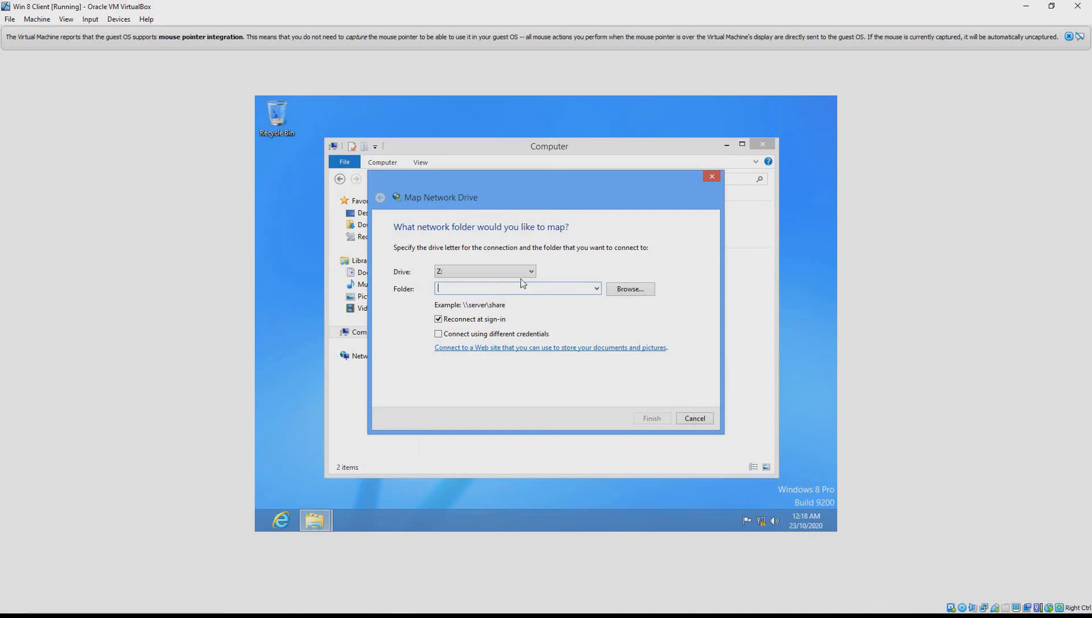
pyautogui.click(525, 273)
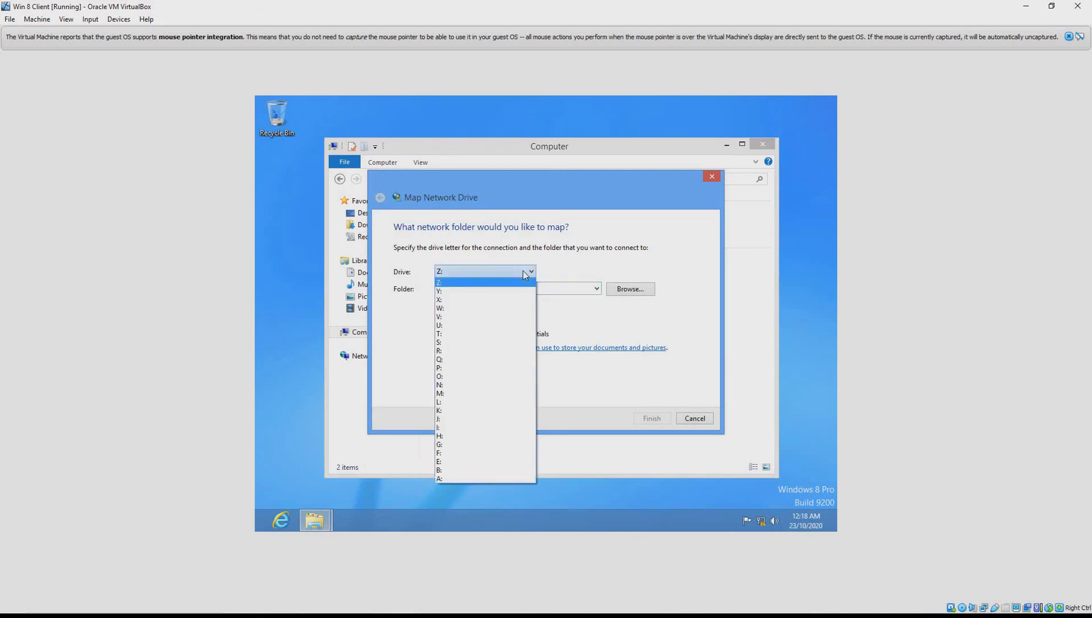
pyautogui.click(524, 275)
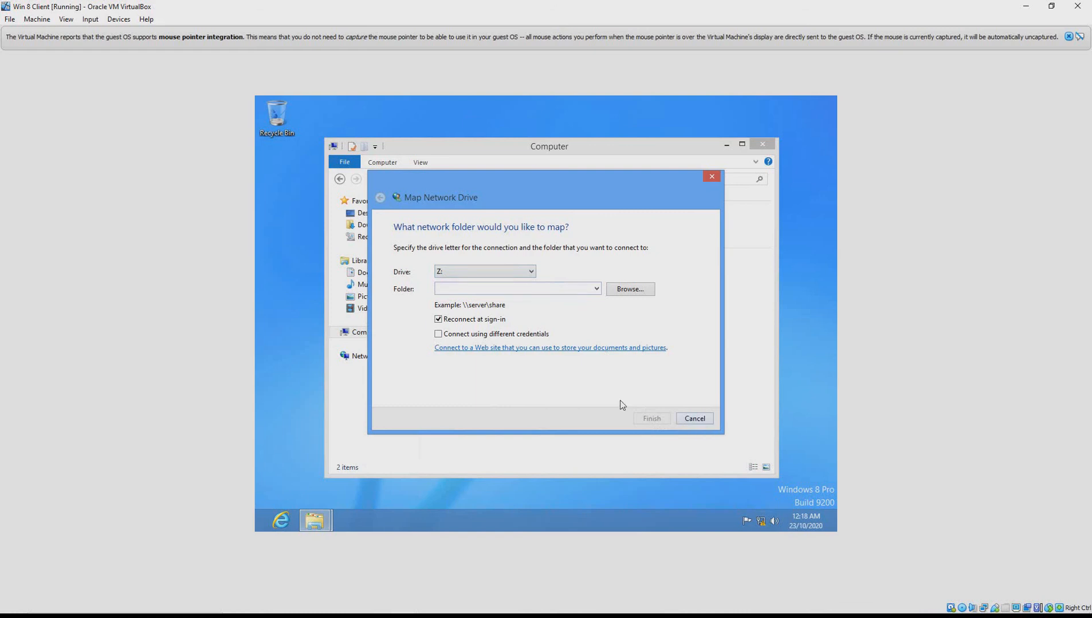
pyautogui.click(705, 419)
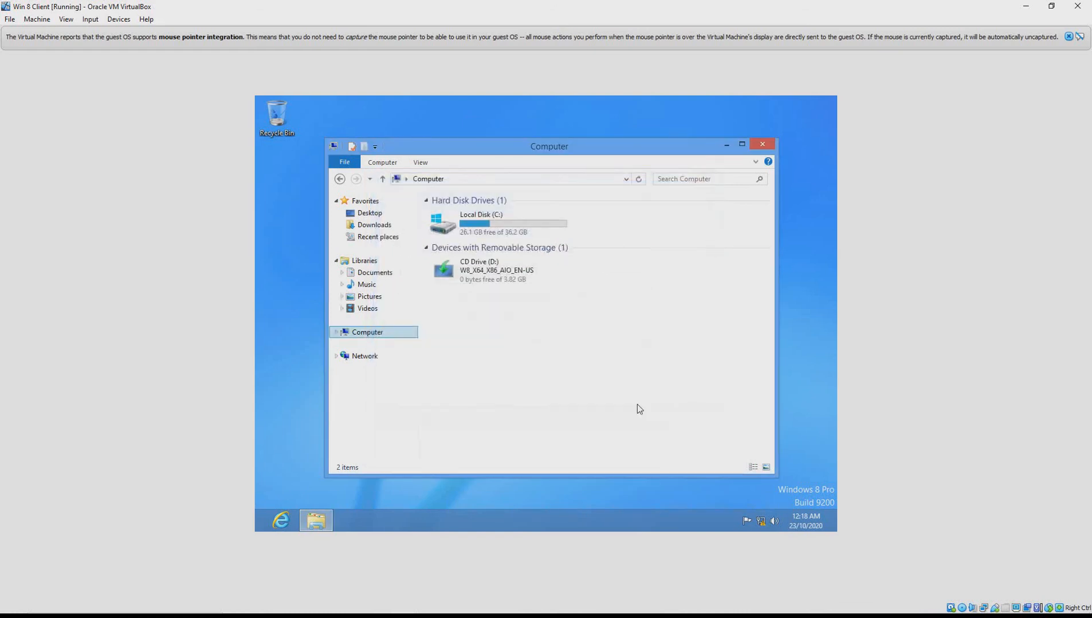